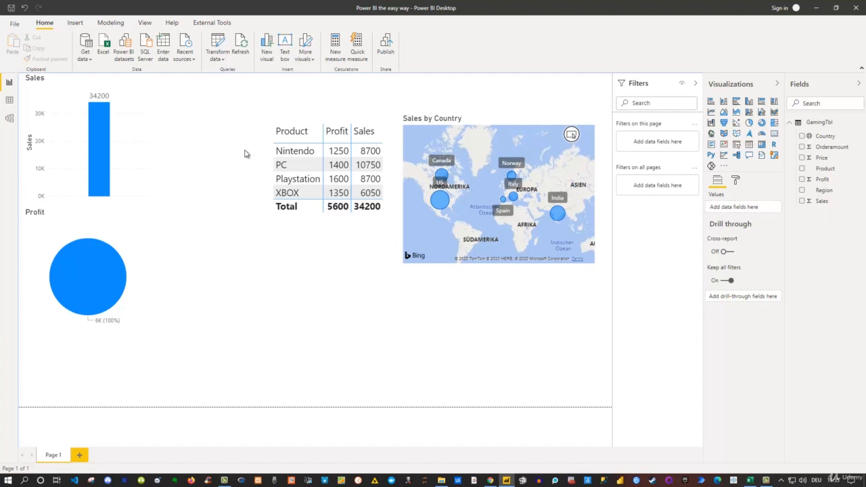
# Apply the built-in theme with the dark grey background and blue, teal and orange colours to the report
pyautogui.click(145, 24)
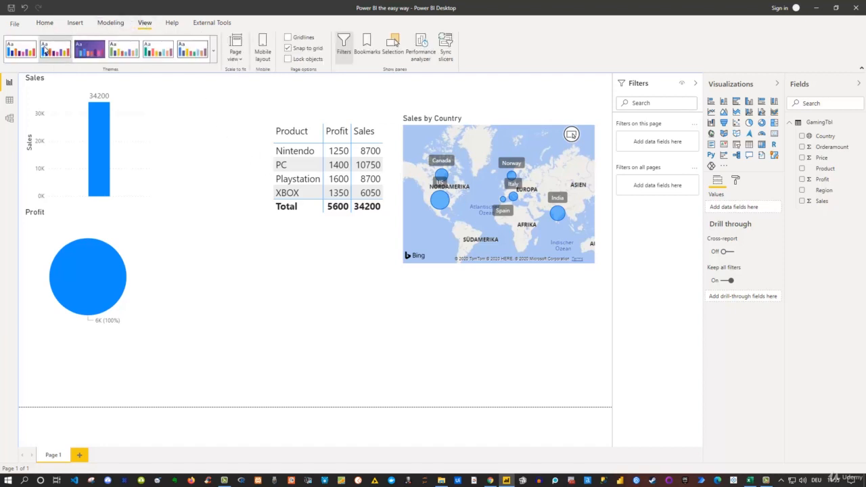
pyautogui.click(214, 53)
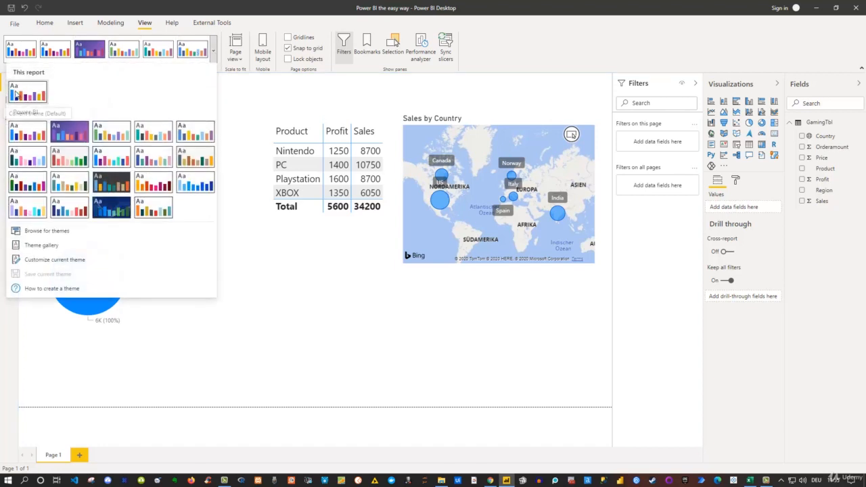
pyautogui.click(114, 178)
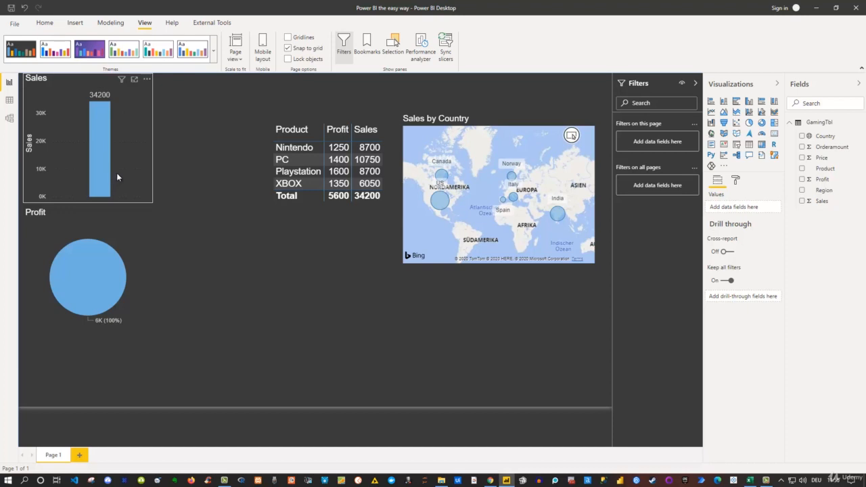
pyautogui.click(213, 50)
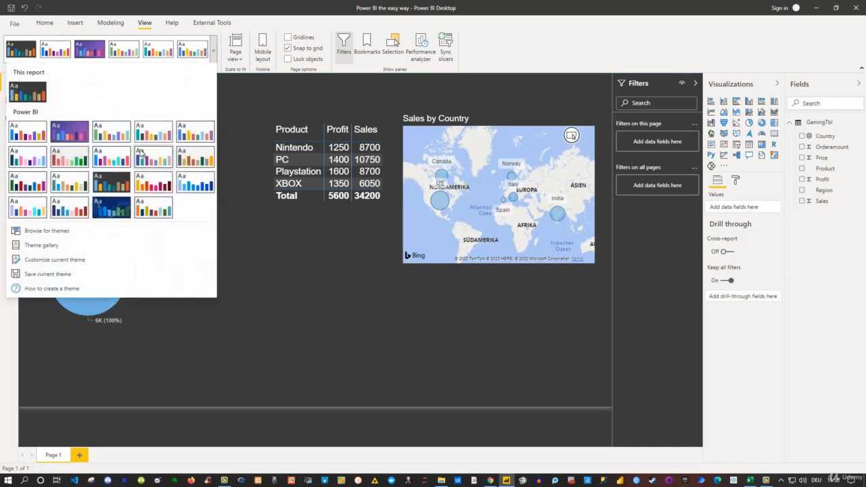
pyautogui.click(260, 198)
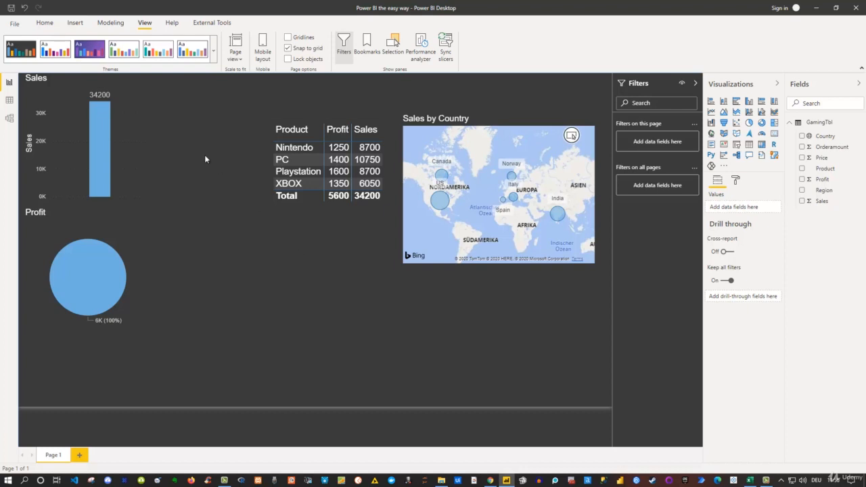
# Add a text box reading "Power BI the easy way" and format its text as bold, size 20
pyautogui.click(75, 23)
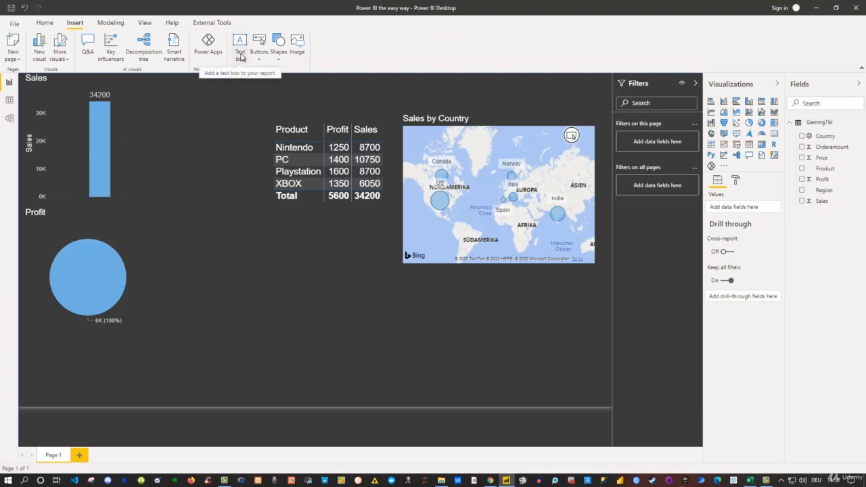
pyautogui.click(239, 56)
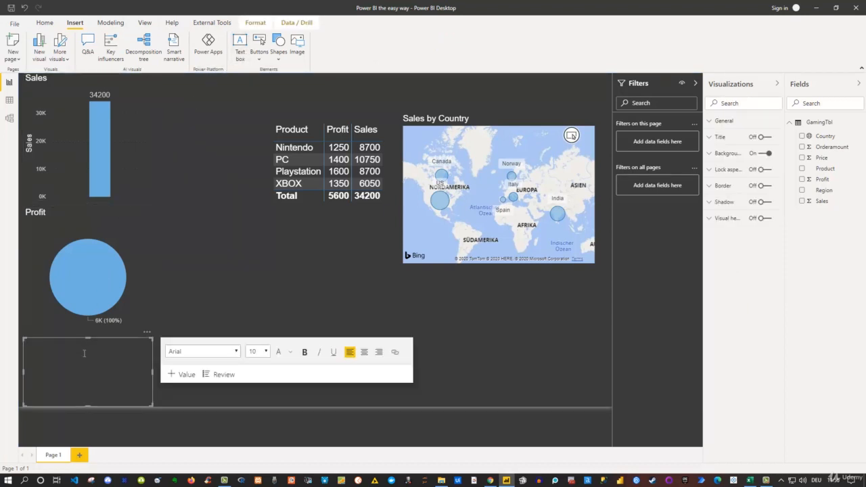
pyautogui.write('Power BI the easy way')
pyautogui.hotkey('ctrl', 'a')
pyautogui.click(267, 352)
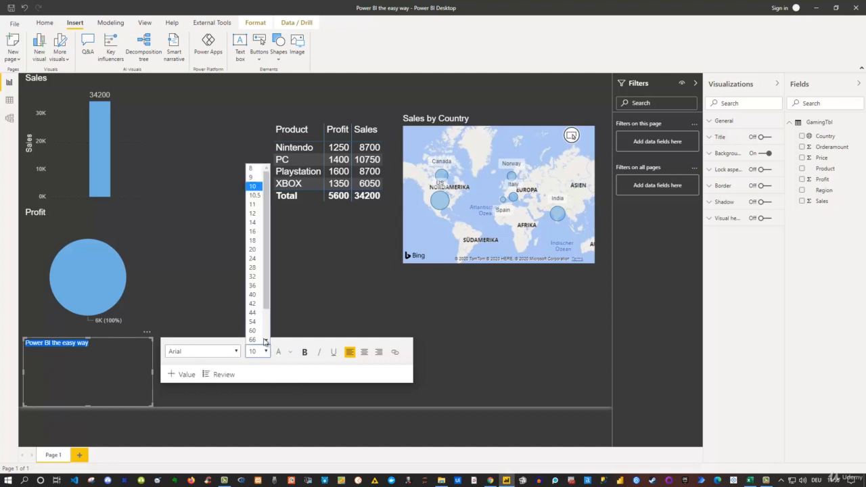
pyautogui.click(254, 255)
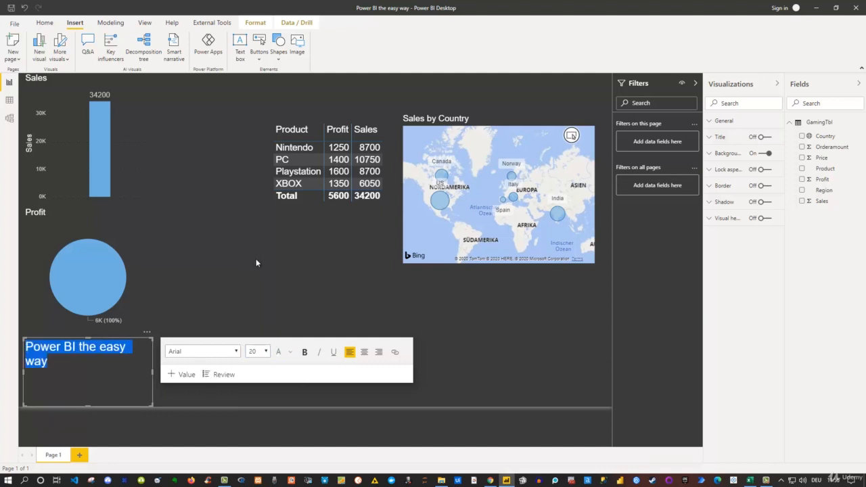
pyautogui.click(305, 352)
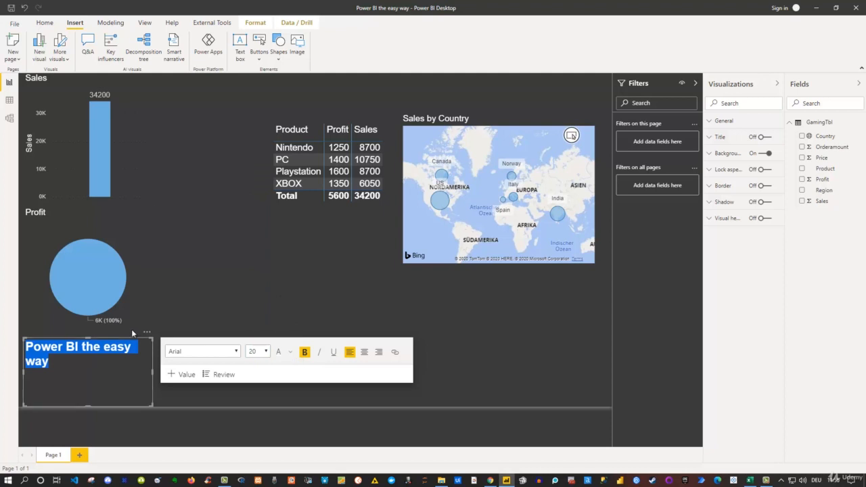
# Resize the title text box so its text fits on one line with little empty space around it
pyautogui.moveTo(153, 368); pyautogui.dragTo(196, 370)
pyautogui.click(114, 367)
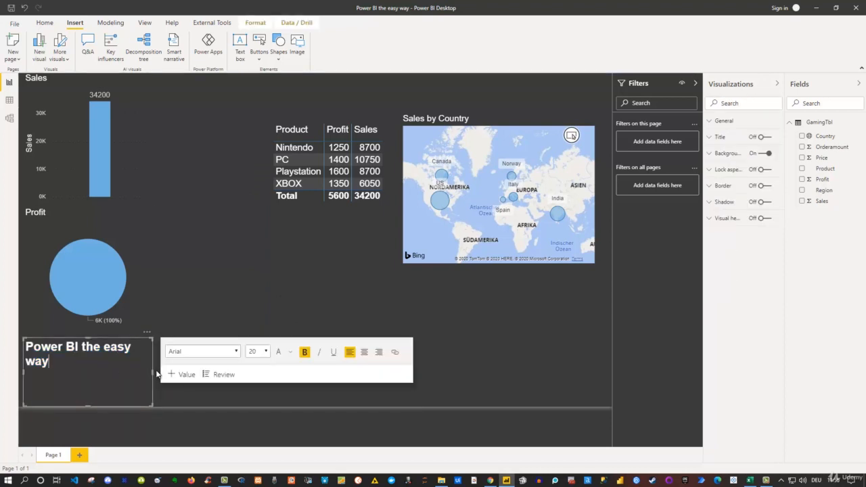
pyautogui.moveTo(155, 374); pyautogui.dragTo(181, 362)
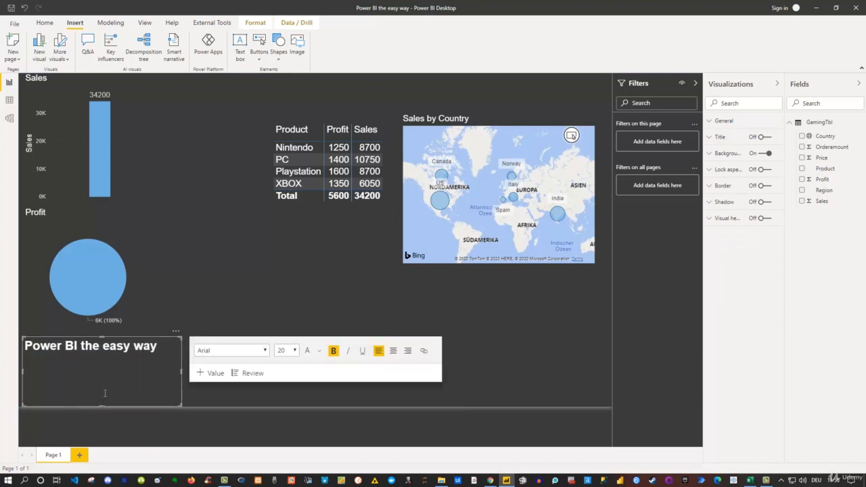
pyautogui.moveTo(103, 406); pyautogui.dragTo(164, 350)
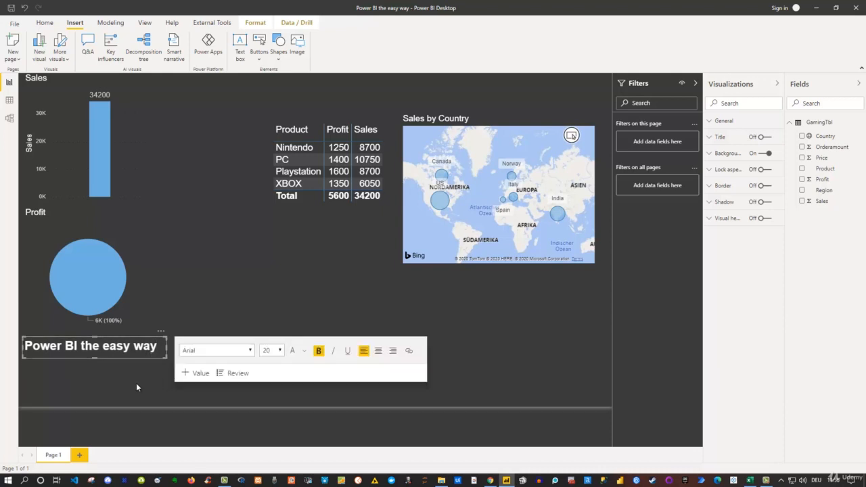
pyautogui.click(106, 367)
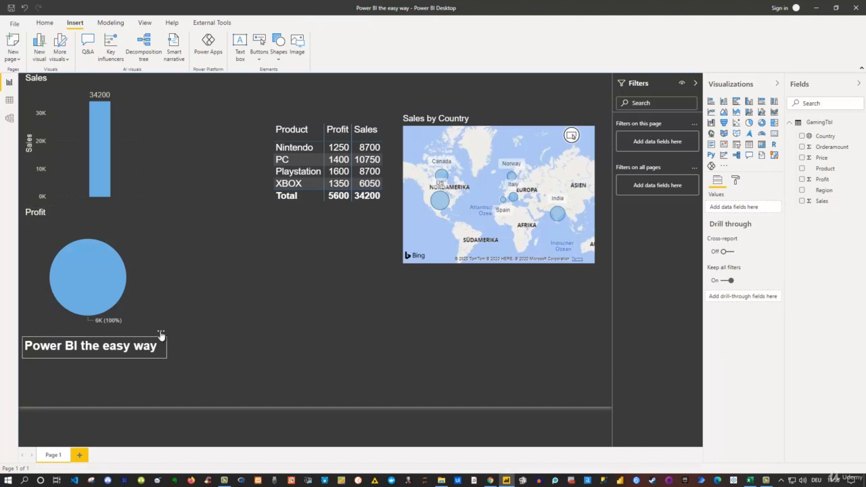
# Move the title text box to the top of the report page and distribute it horizontally
pyautogui.moveTo(161, 335); pyautogui.dragTo(402, 70)
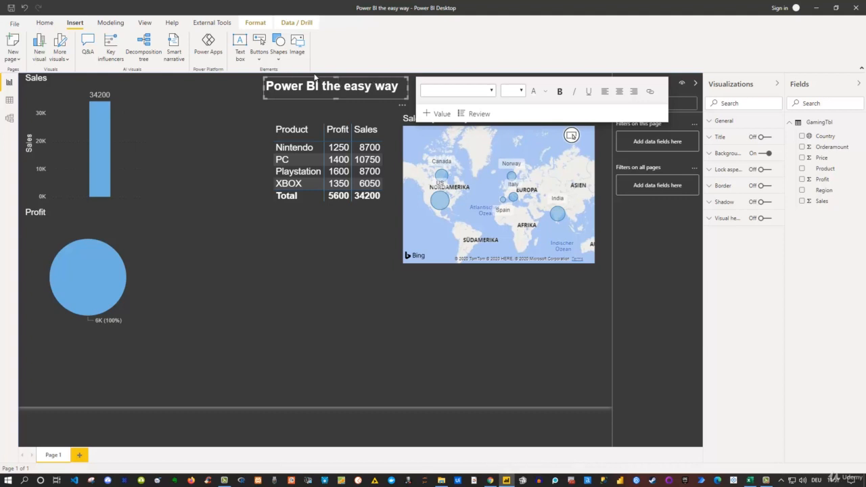
pyautogui.click(259, 23)
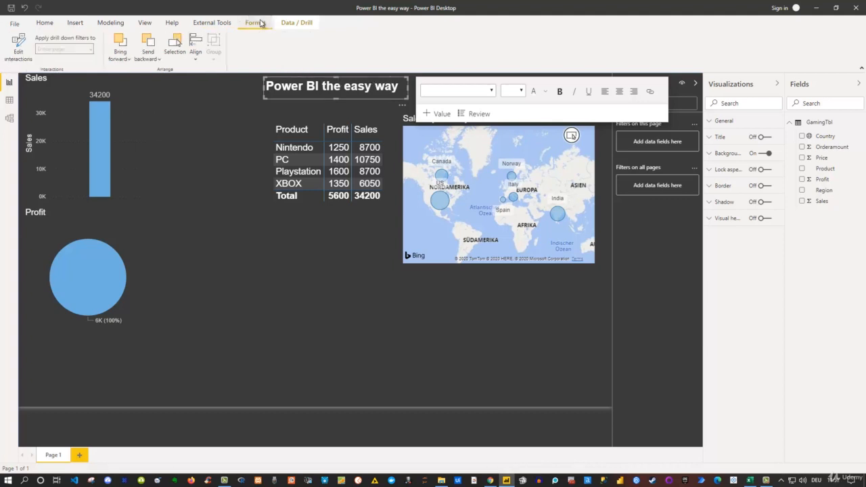
pyautogui.click(197, 60)
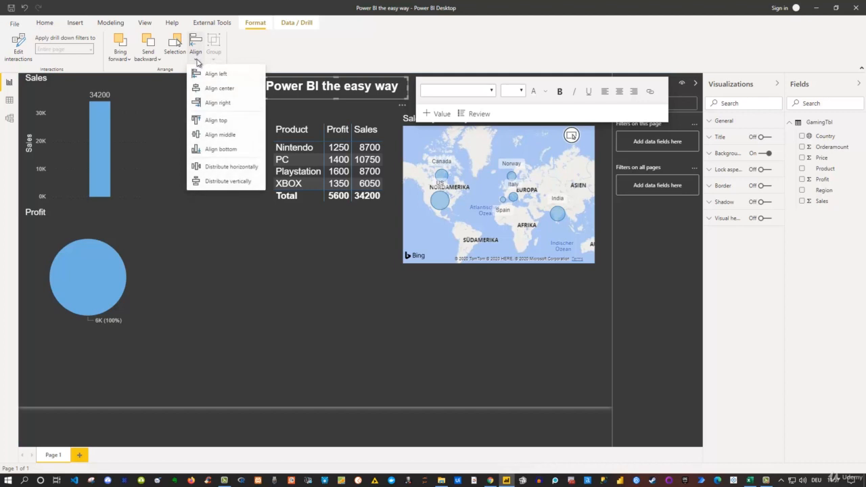
pyautogui.click(229, 168)
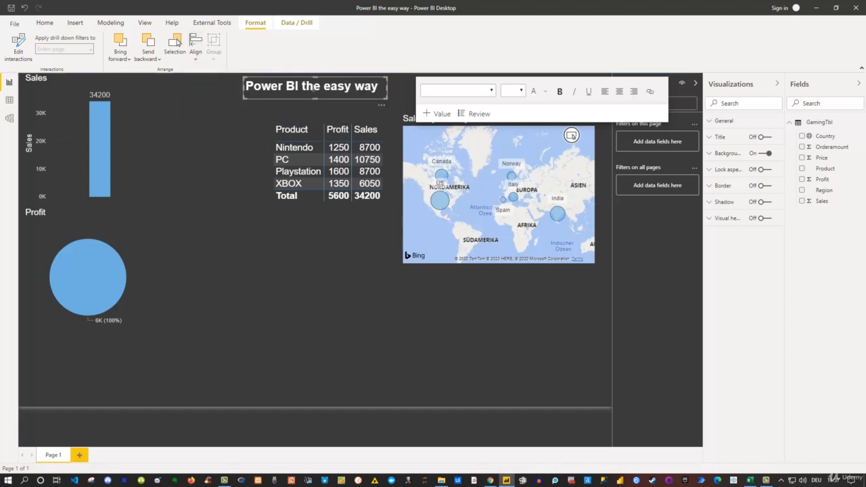
pyautogui.click(302, 280)
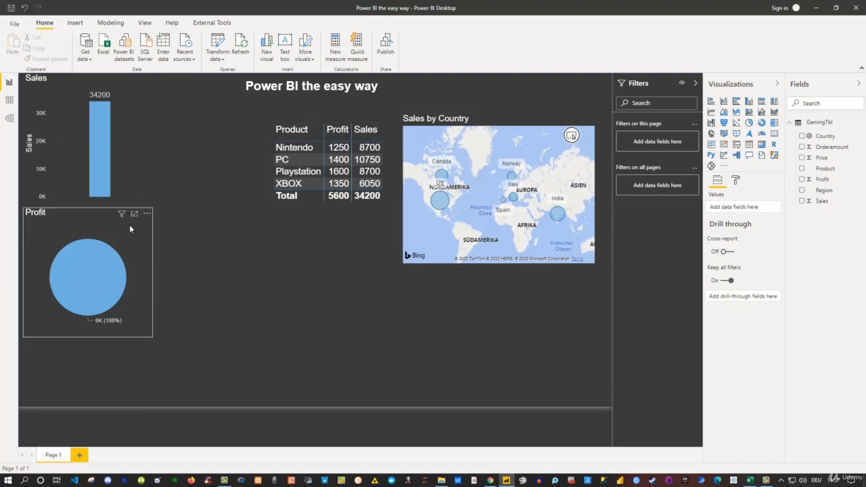
# Break the Profit pie chart down by Product and enlarge the visual to about twice its width
pyautogui.click(112, 235)
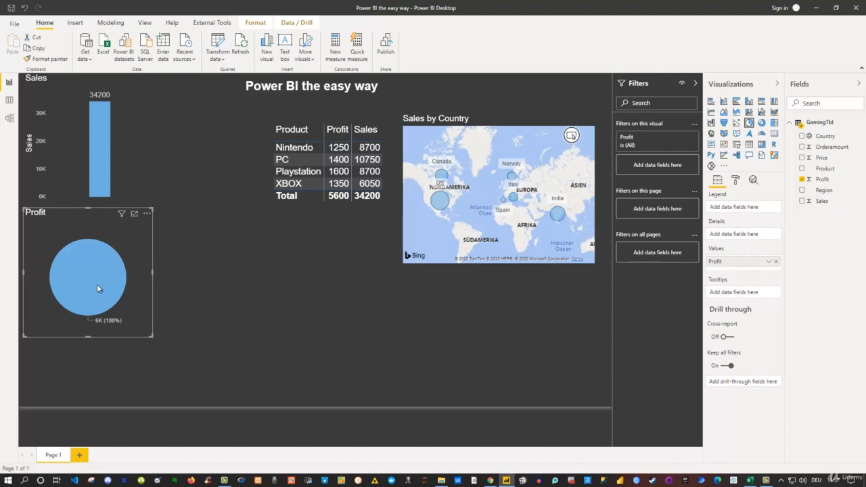
pyautogui.moveTo(97, 286)
pyautogui.click(802, 170)
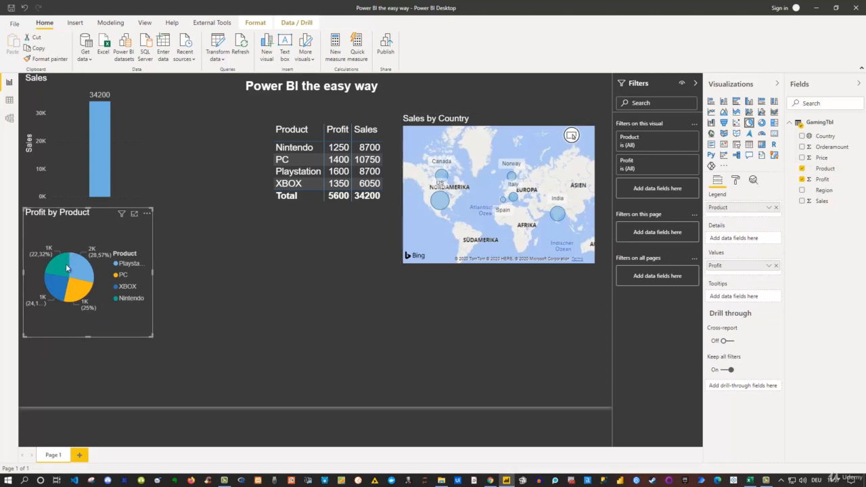
pyautogui.moveTo(154, 336); pyautogui.dragTo(286, 381)
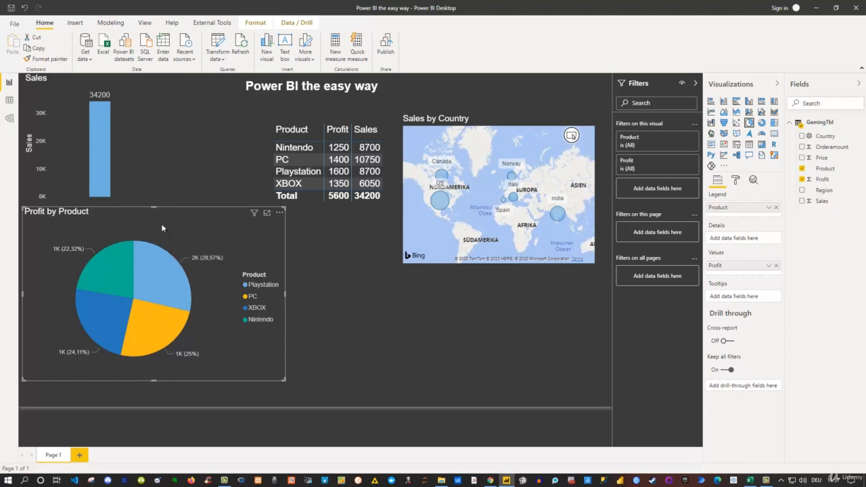
# Convert the Profit by Product pie chart to a donut chart and move it down to the page's lower-left corner
pyautogui.click(762, 124)
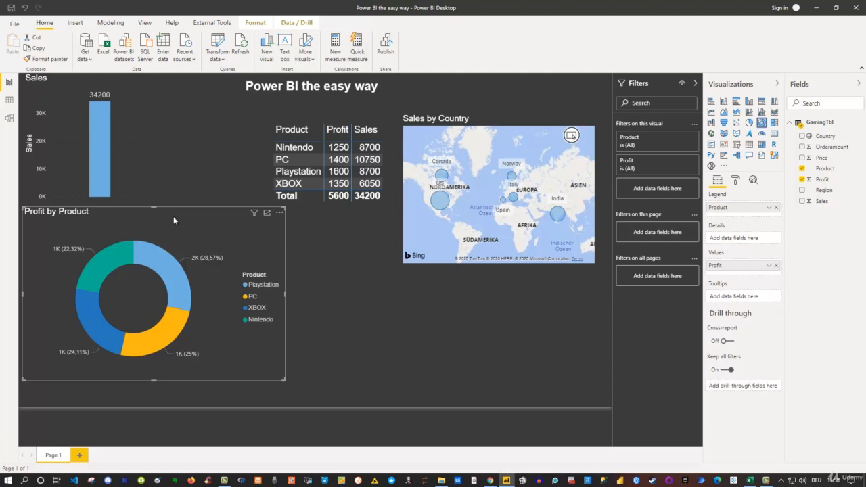
pyautogui.moveTo(172, 219); pyautogui.dragTo(169, 246)
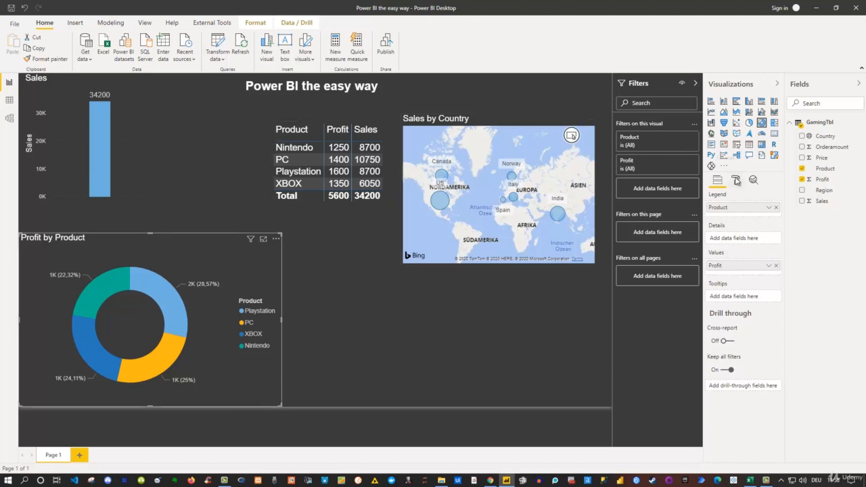
# Set the donut chart's legend position to Bottom Center, after trying Bottom
pyautogui.click(737, 180)
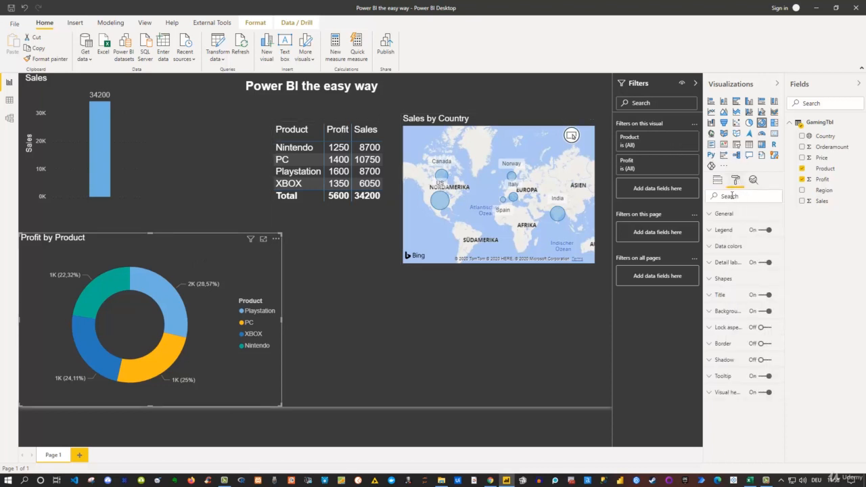
pyautogui.click(712, 232)
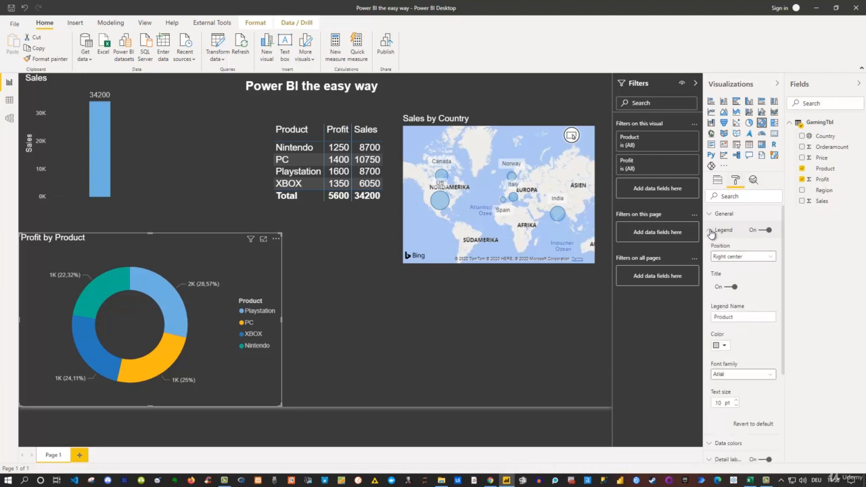
pyautogui.click(743, 257)
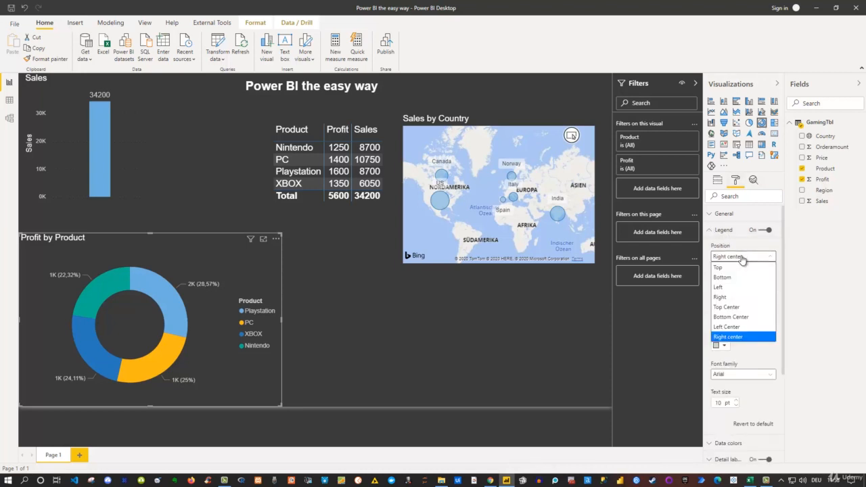
pyautogui.click(729, 277)
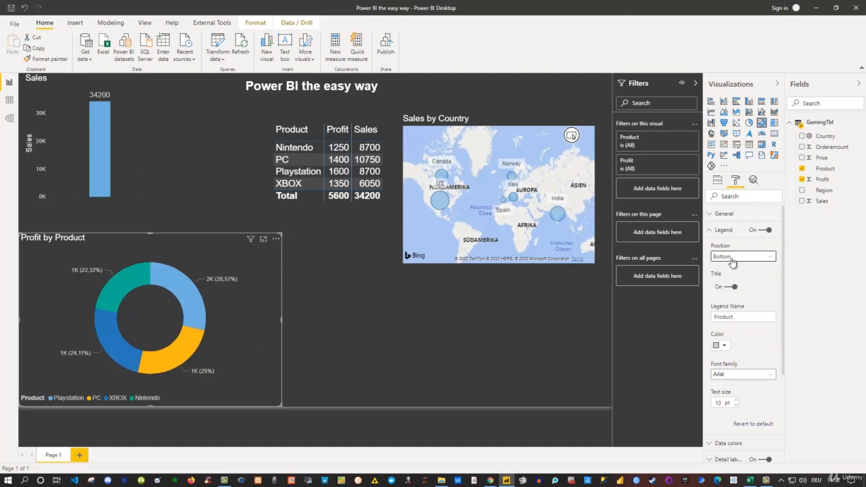
pyautogui.click(732, 258)
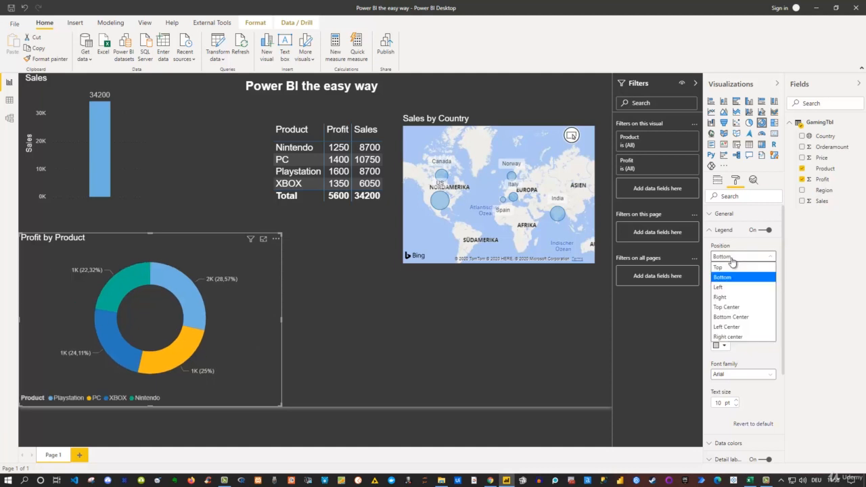
pyautogui.click(732, 317)
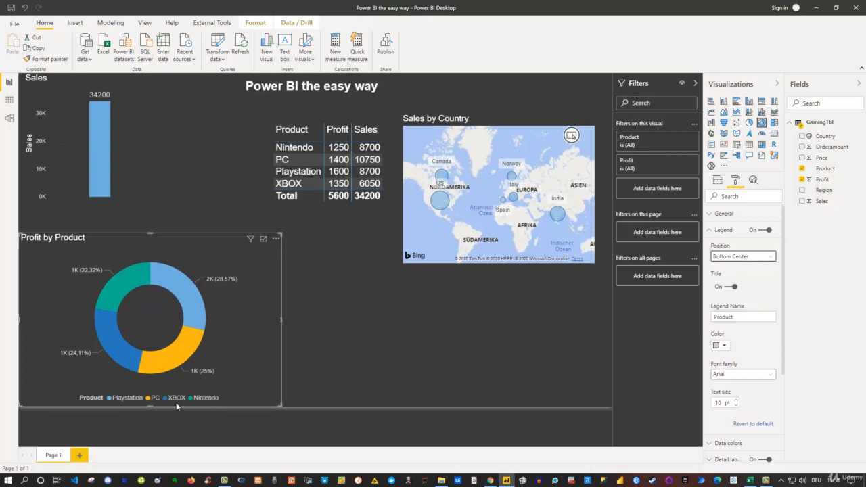
pyautogui.click(744, 257)
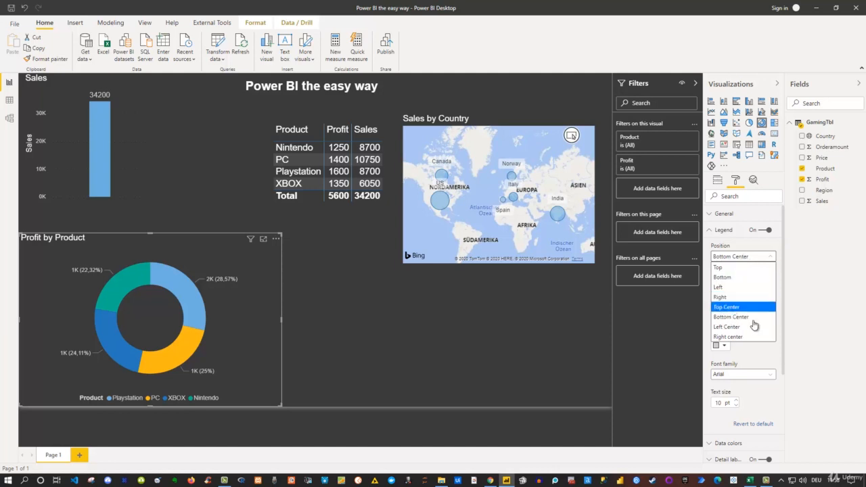
pyautogui.click(769, 356)
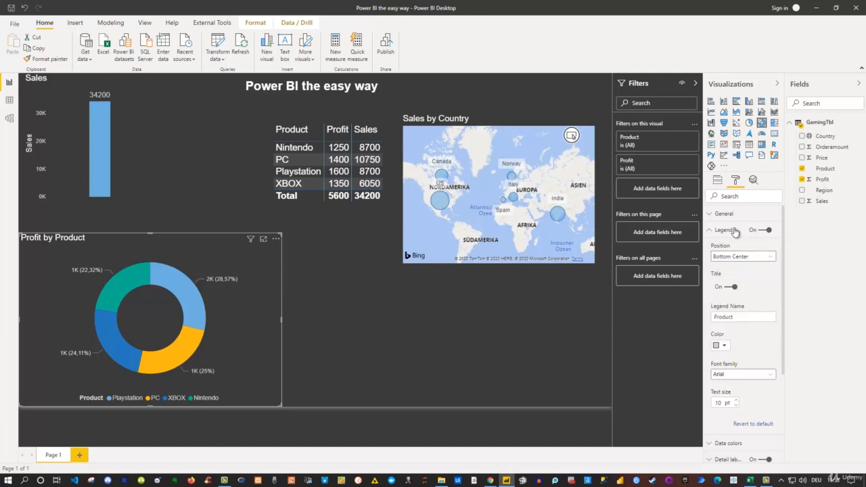
pyautogui.click(711, 230)
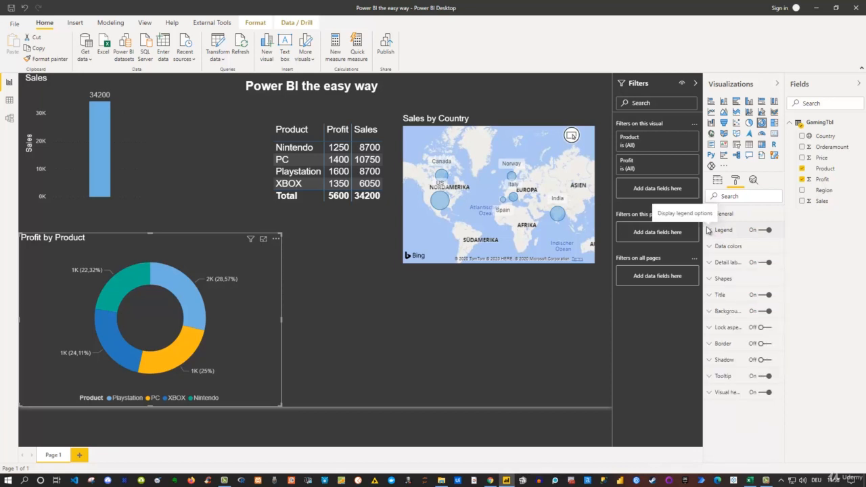
# Try the Category and All detail labels styles on the donut chart's detail labels, and restore Data value, percent of total
pyautogui.click(710, 263)
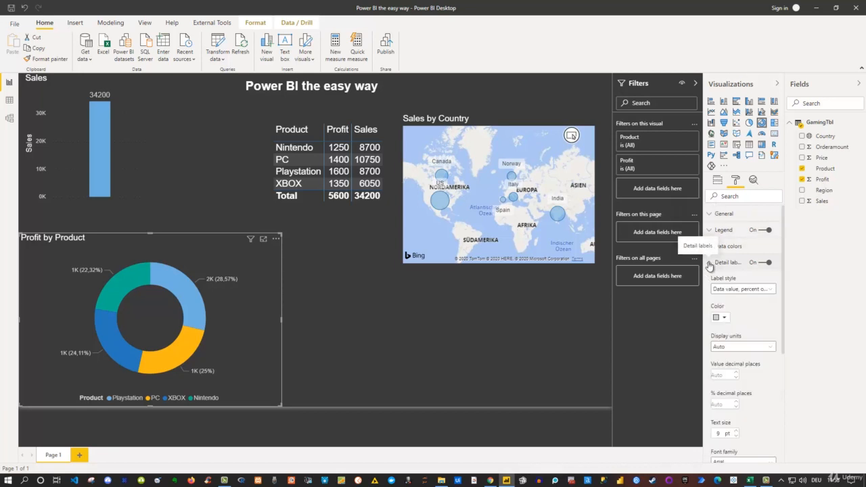
pyautogui.click(729, 290)
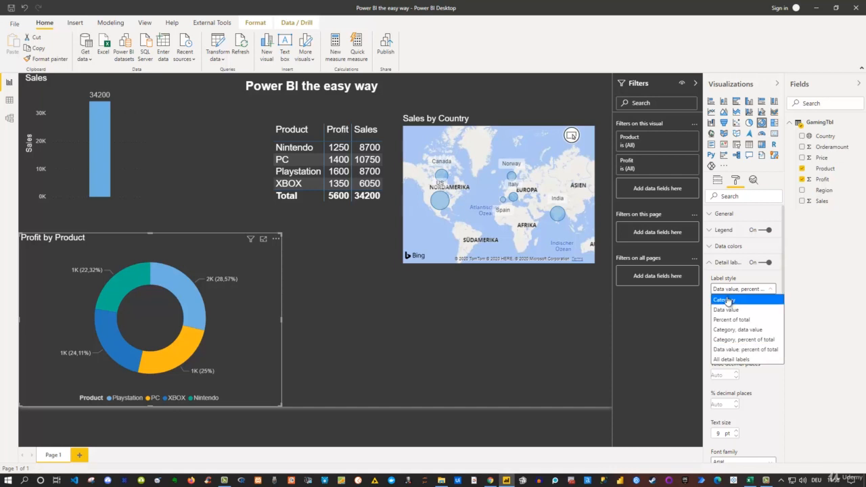
pyautogui.click(726, 302)
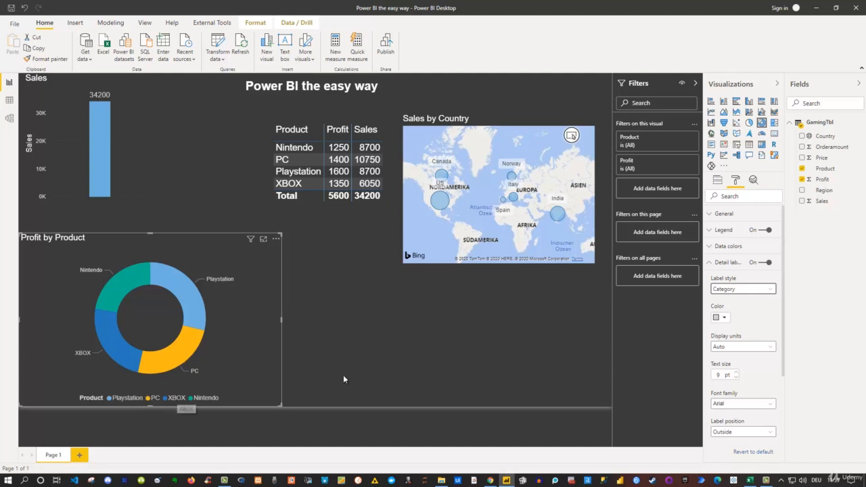
pyautogui.click(747, 289)
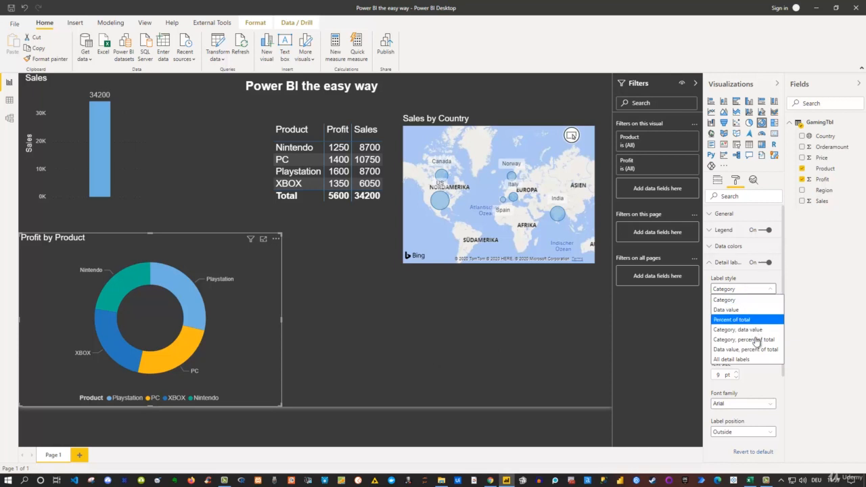
pyautogui.click(737, 361)
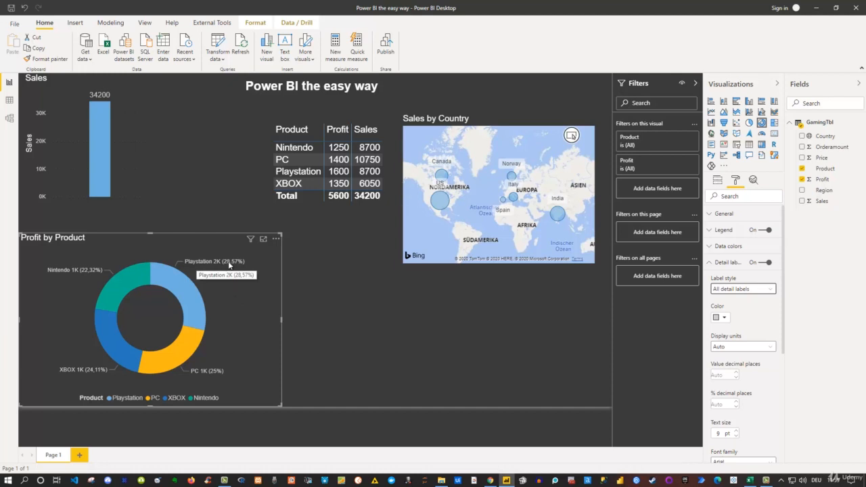
pyautogui.click(744, 290)
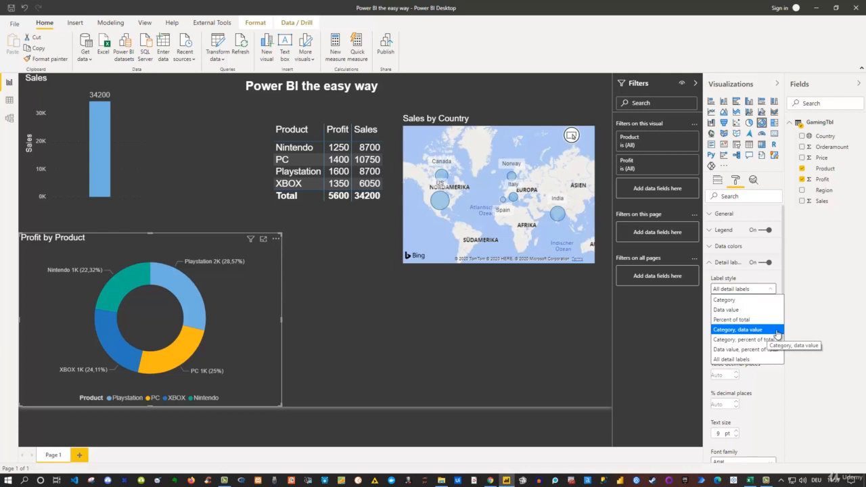
pyautogui.click(741, 350)
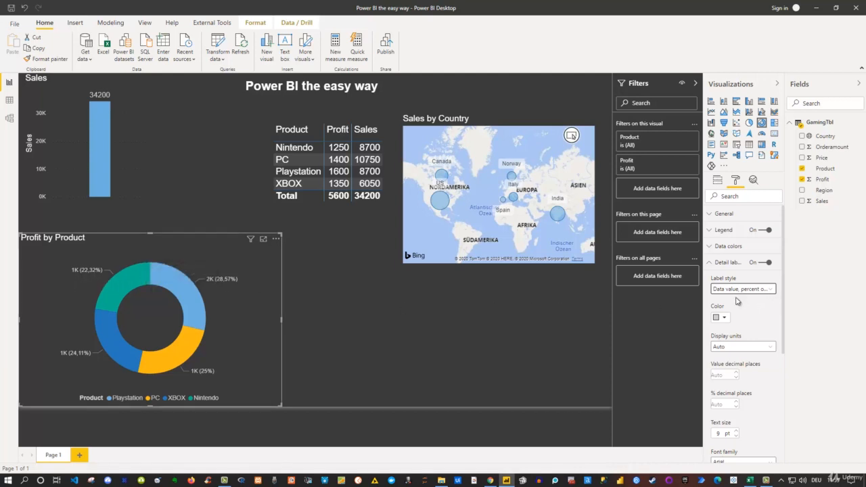
# Set the donut chart's detail labels to display units None and text size 15 pt, and shrink the visual slightly
pyautogui.click(730, 349)
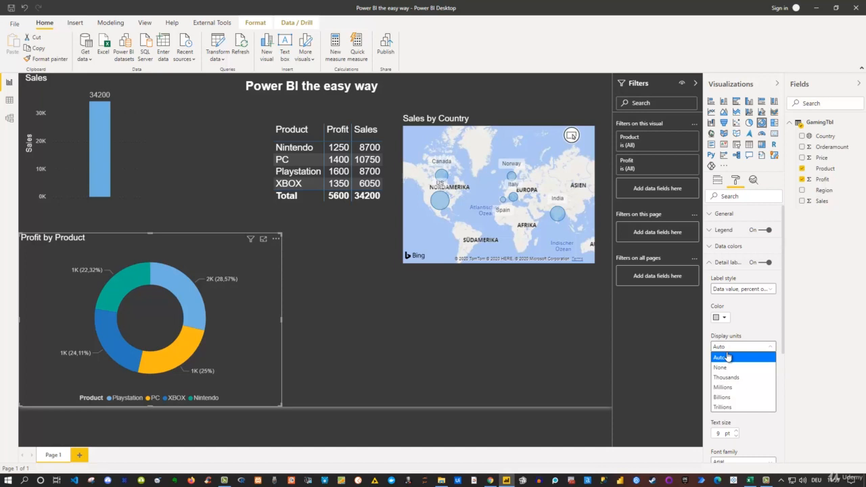
pyautogui.click(720, 367)
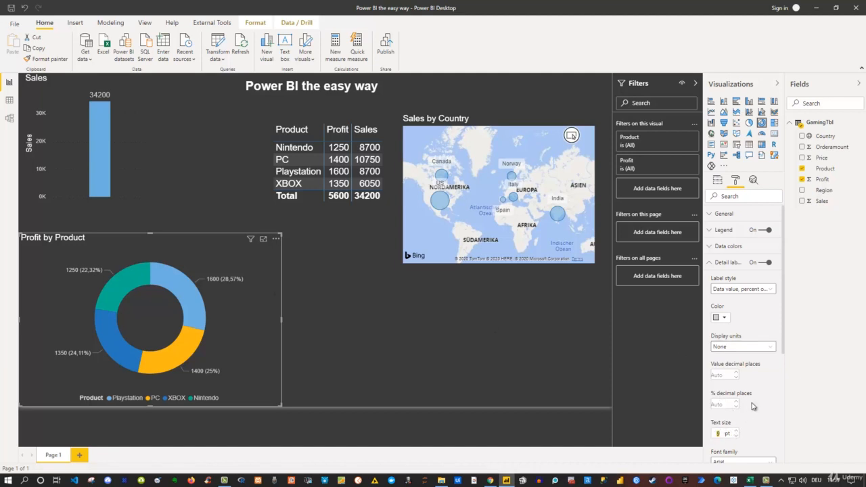
pyautogui.scroll(-2, 753, 409)
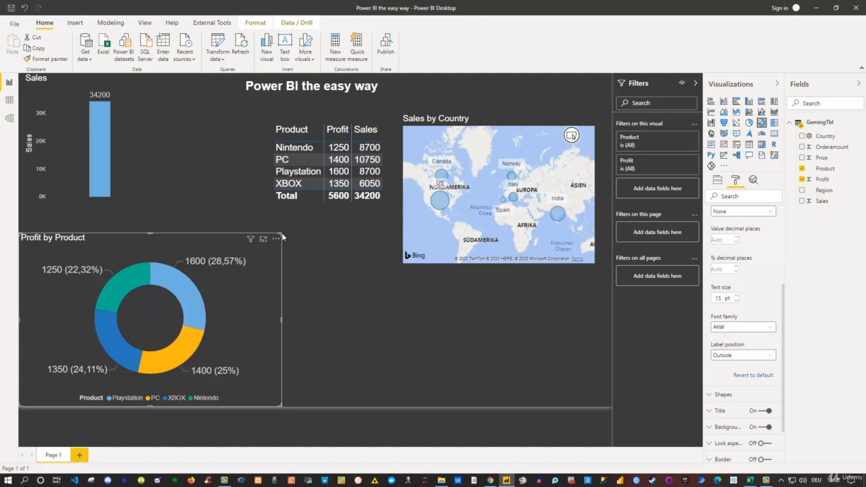
pyautogui.moveTo(275, 238); pyautogui.dragTo(263, 241)
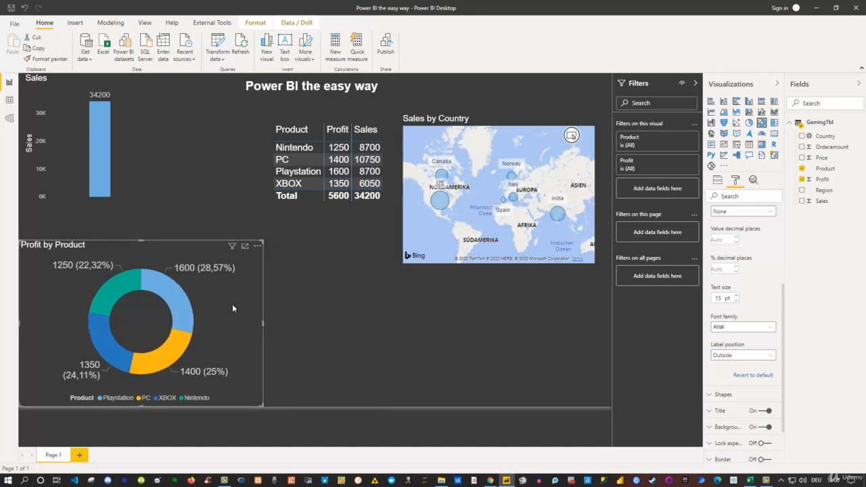
# Examine the donut chart's data colors per product and the current theme's name and color customization options
pyautogui.scroll(3, 749, 285)
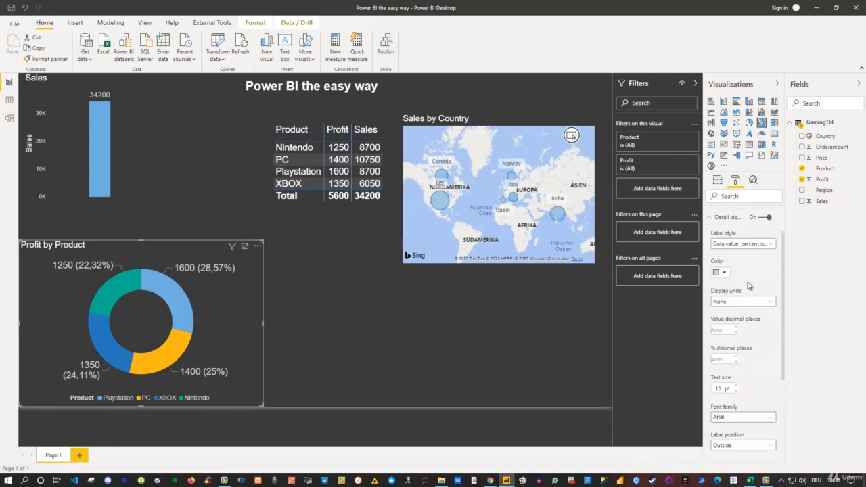
pyautogui.scroll(2, 747, 283)
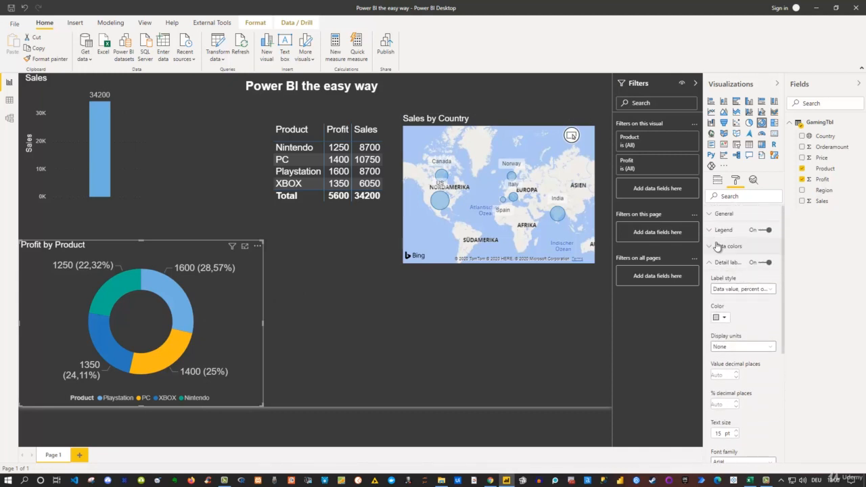
pyautogui.click(712, 248)
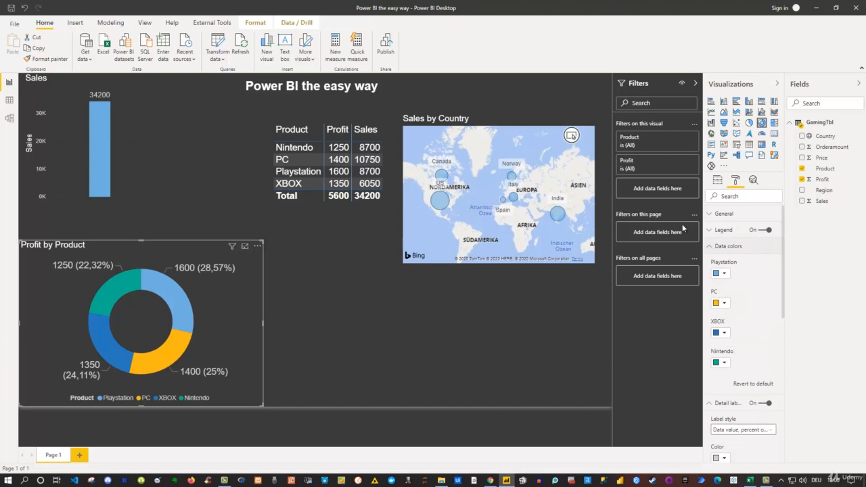
pyautogui.click(146, 24)
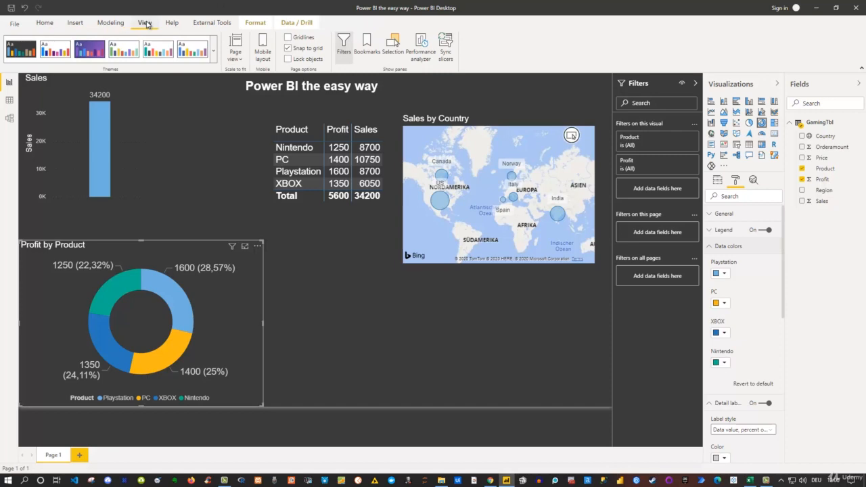
pyautogui.click(213, 58)
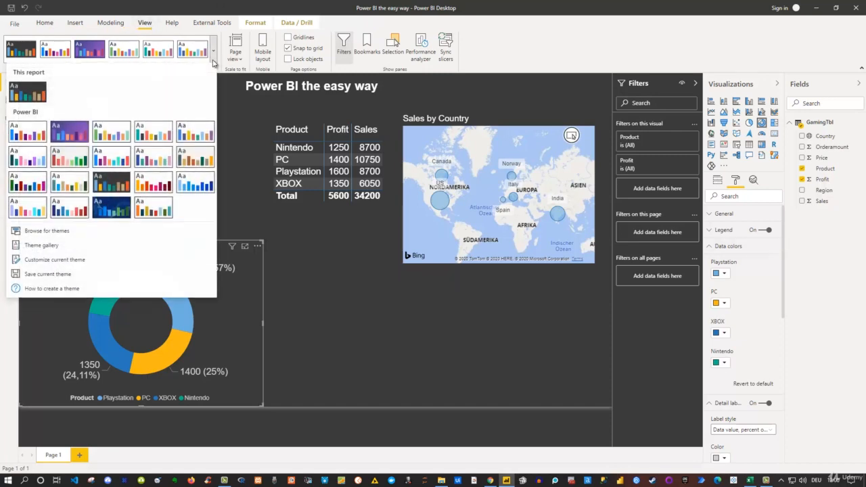
pyautogui.click(40, 260)
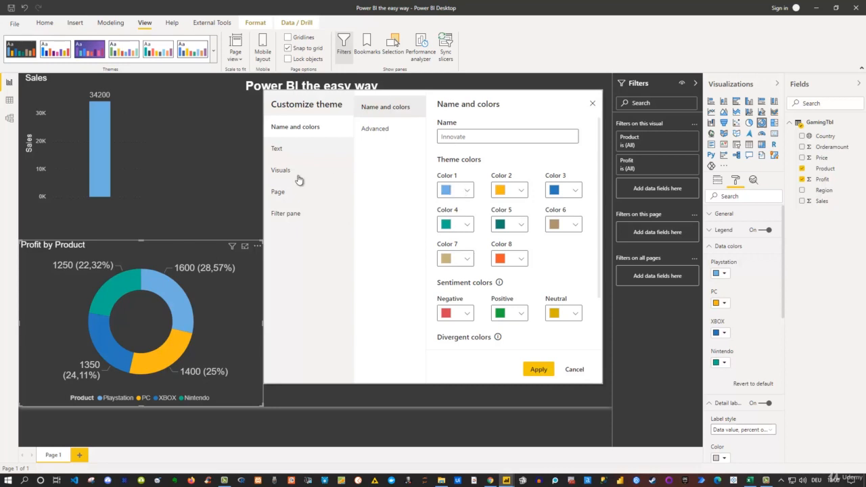
pyautogui.click(592, 104)
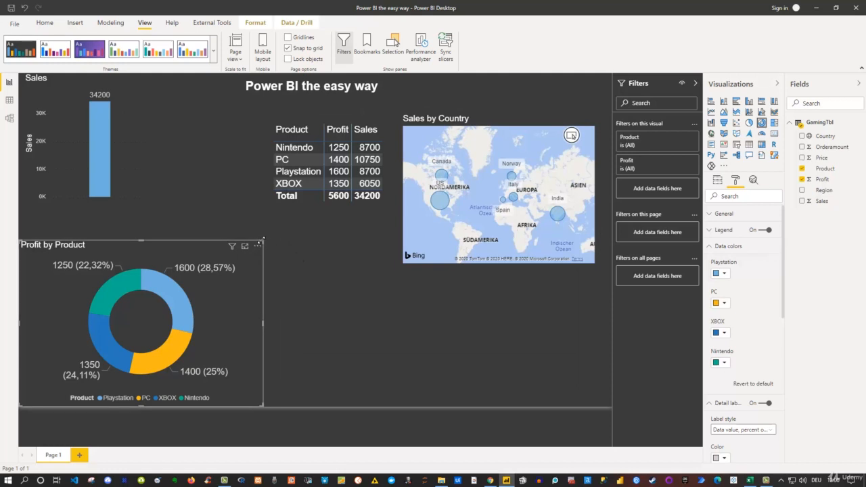
# Shrink the Profit by Product donut chart a little further and break the Sales column chart down by Region
pyautogui.moveTo(261, 241); pyautogui.dragTo(237, 248)
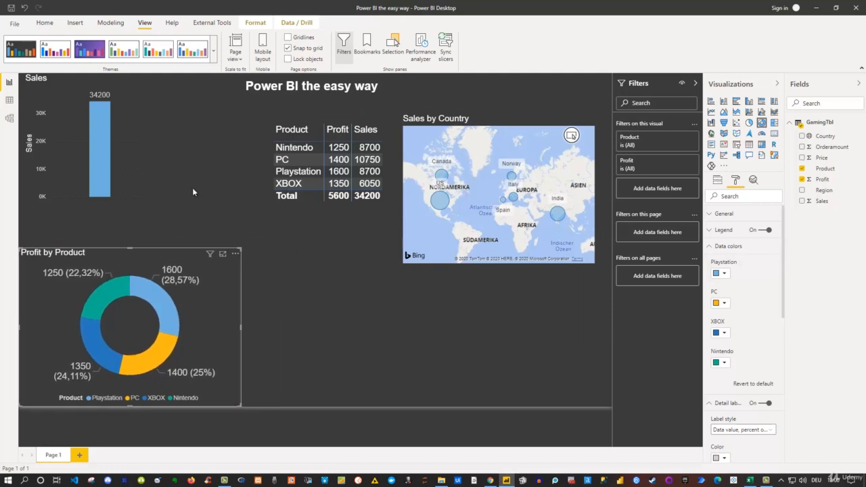
pyautogui.click(128, 133)
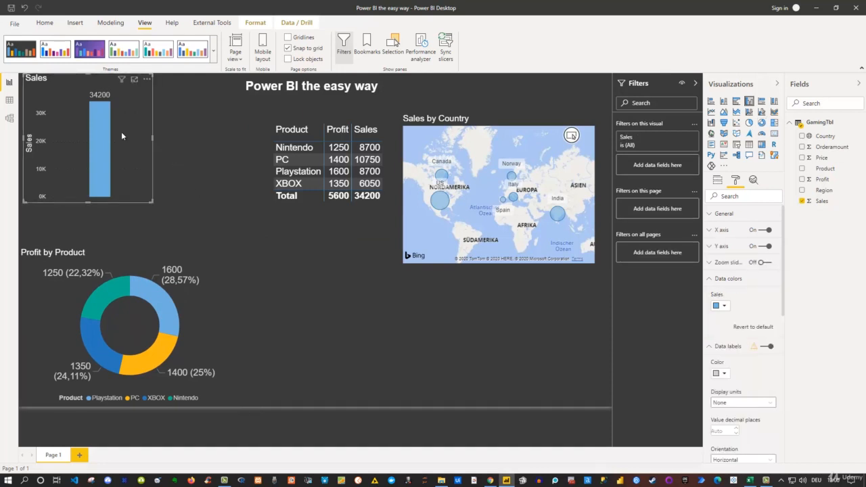
pyautogui.moveTo(104, 133)
pyautogui.click(801, 192)
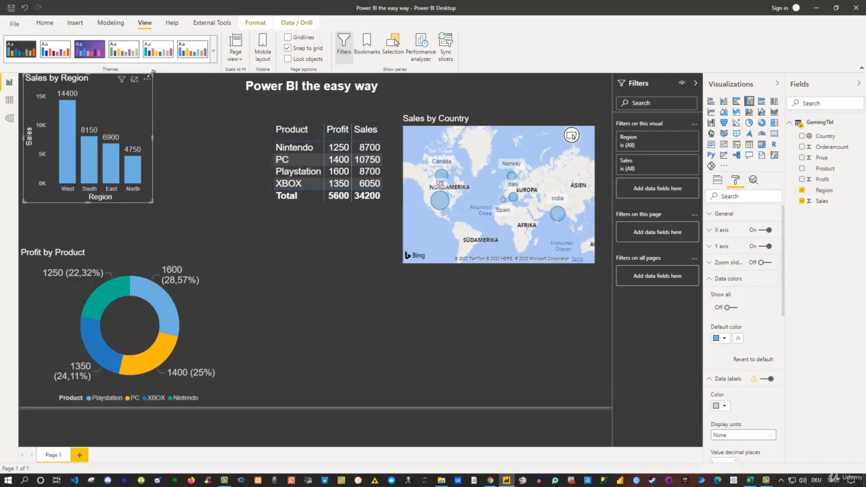
# Lower the top edge of the Sales by Region chart below the title's level and convert it to a clustered bar chart
pyautogui.moveTo(148, 75); pyautogui.dragTo(149, 107)
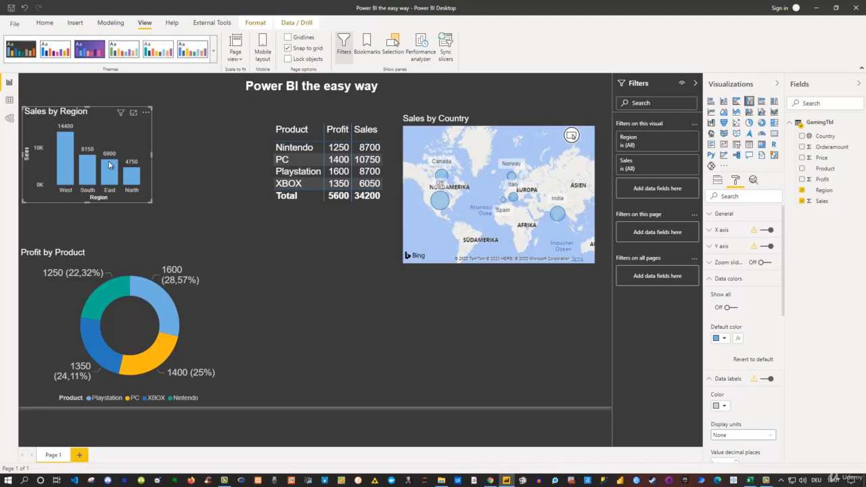
pyautogui.moveTo(109, 164)
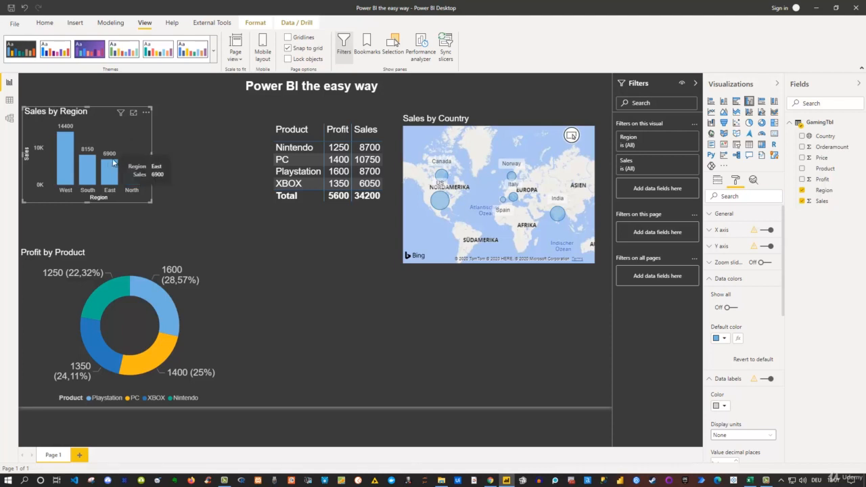
pyautogui.click(737, 101)
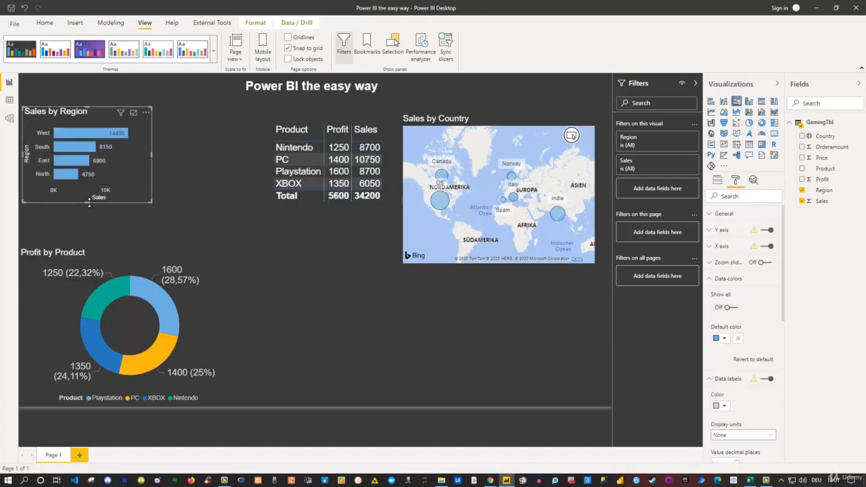
# Enlarge the Sales by Region bar chart in width and height and position it just above the donut chart
pyautogui.moveTo(88, 206); pyautogui.dragTo(91, 214)
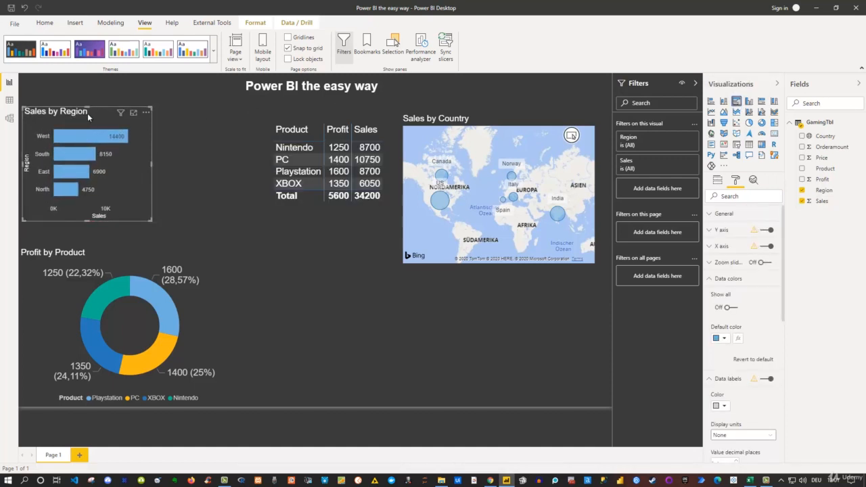
pyautogui.moveTo(127, 112); pyautogui.dragTo(97, 107)
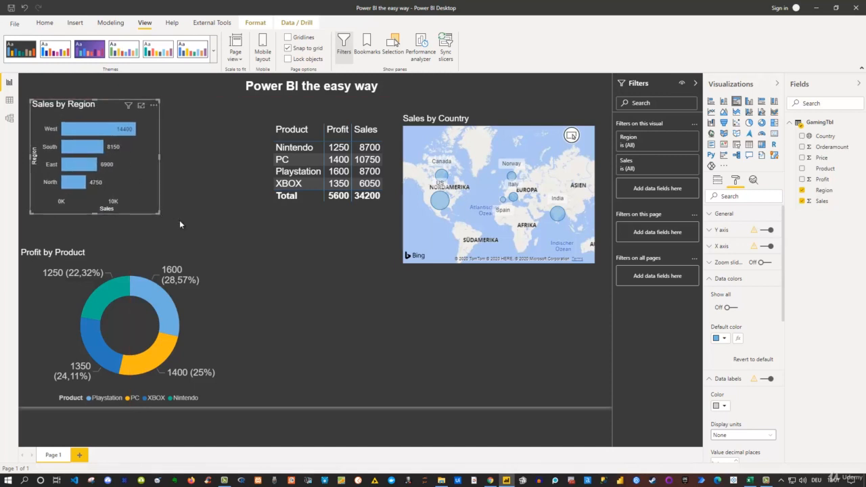
pyautogui.moveTo(180, 221); pyautogui.dragTo(205, 234)
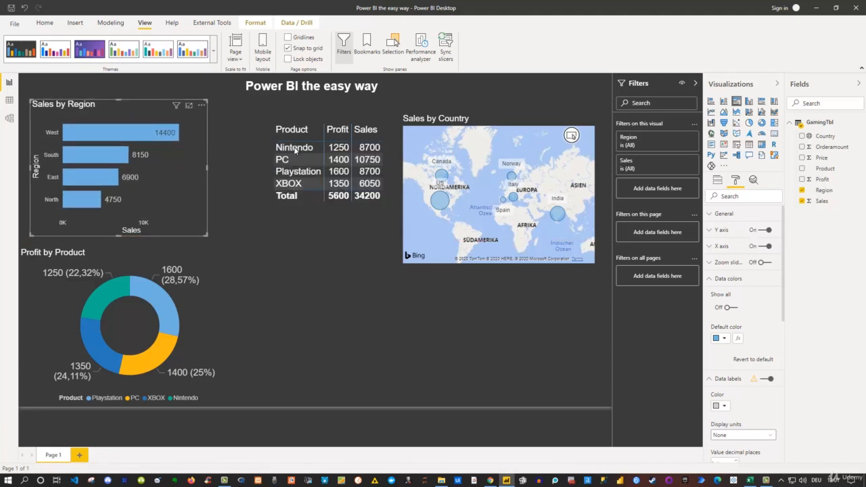
# Move the Sales by Country map to the page's lower-right area and the product table to the upper-right area above it
pyautogui.click(509, 123)
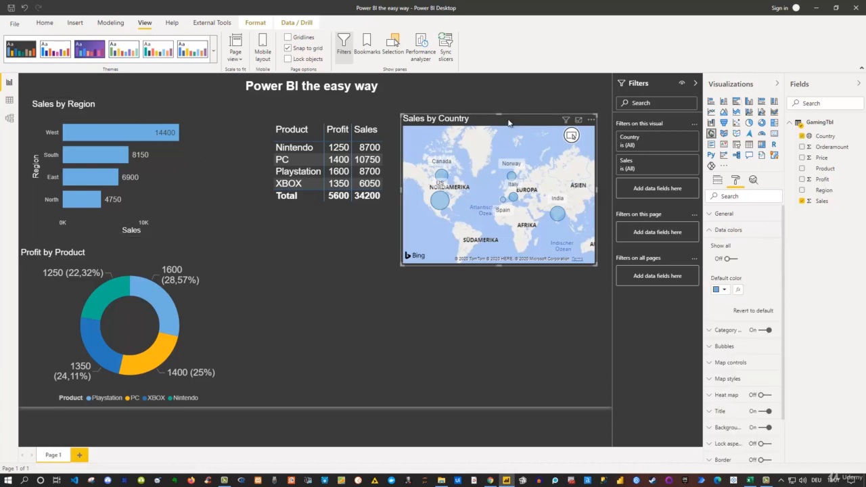
pyautogui.moveTo(511, 121); pyautogui.dragTo(502, 246)
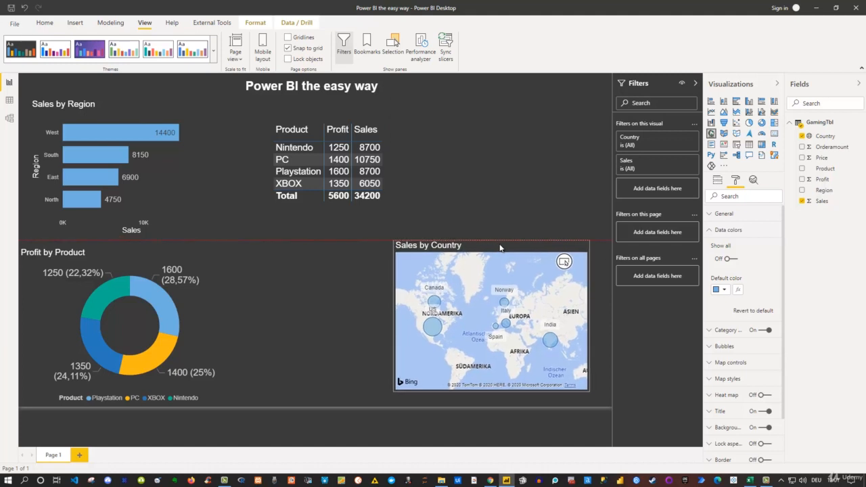
pyautogui.click(394, 132)
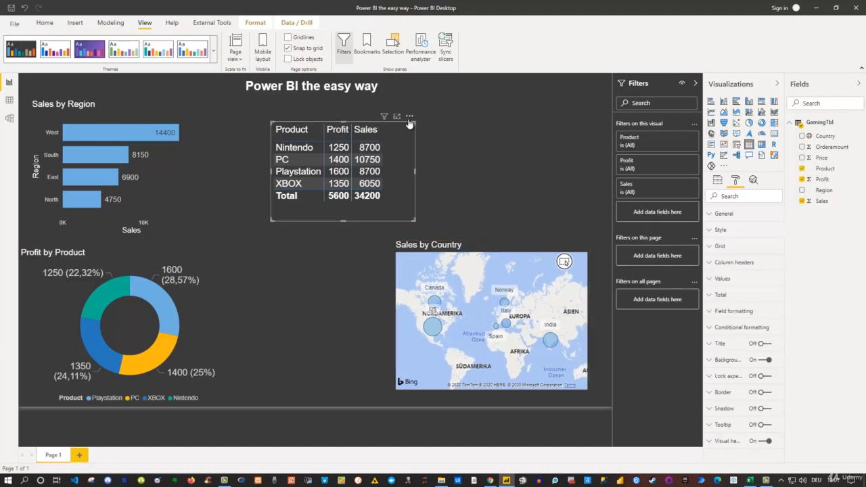
pyautogui.moveTo(409, 120); pyautogui.dragTo(557, 107)
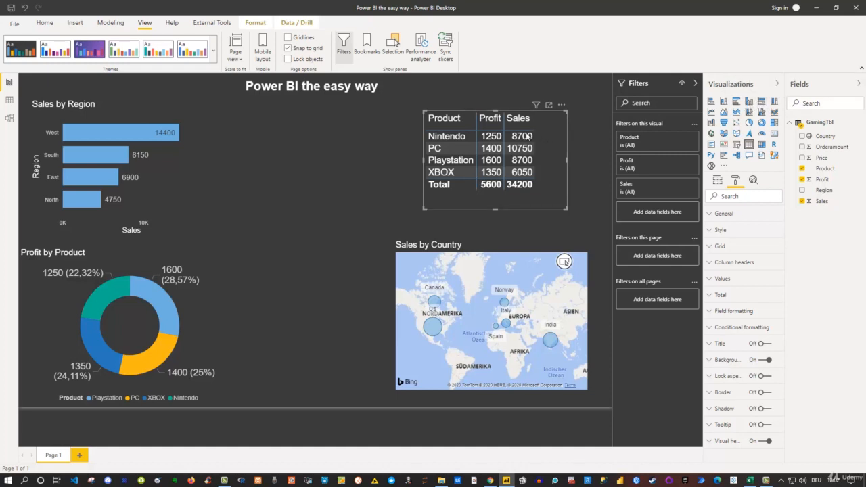
# Add a card visual showing Sales, shrink it, and place it between the Sales by Region chart and the product table
pyautogui.click(319, 164)
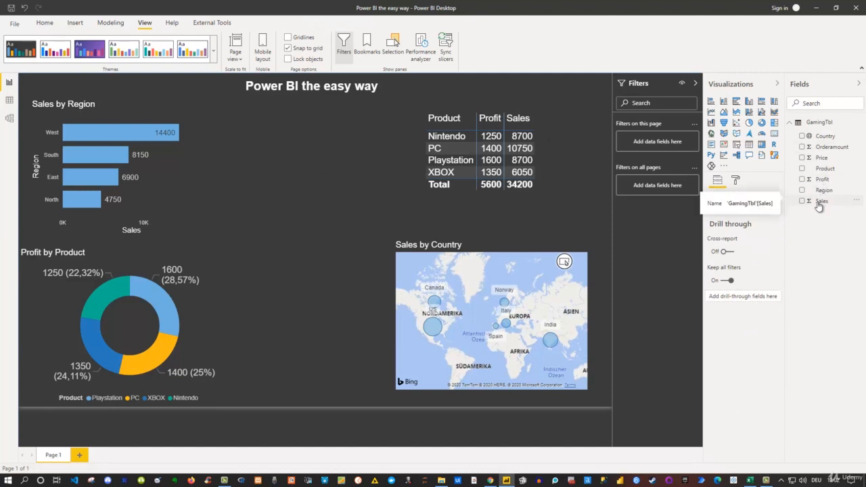
pyautogui.click(775, 136)
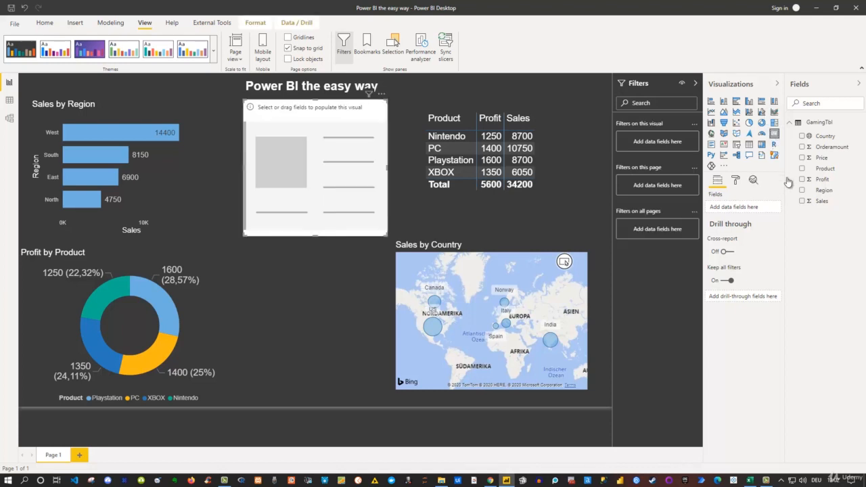
pyautogui.click(802, 202)
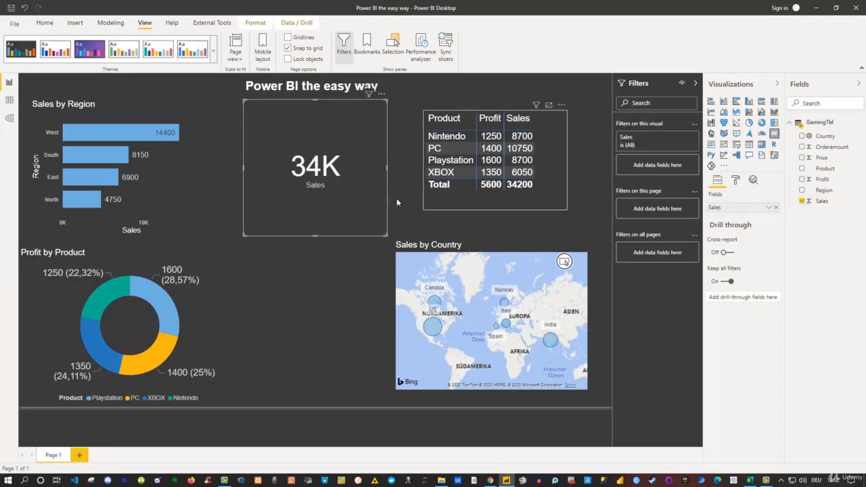
pyautogui.moveTo(369, 206); pyautogui.dragTo(347, 128)
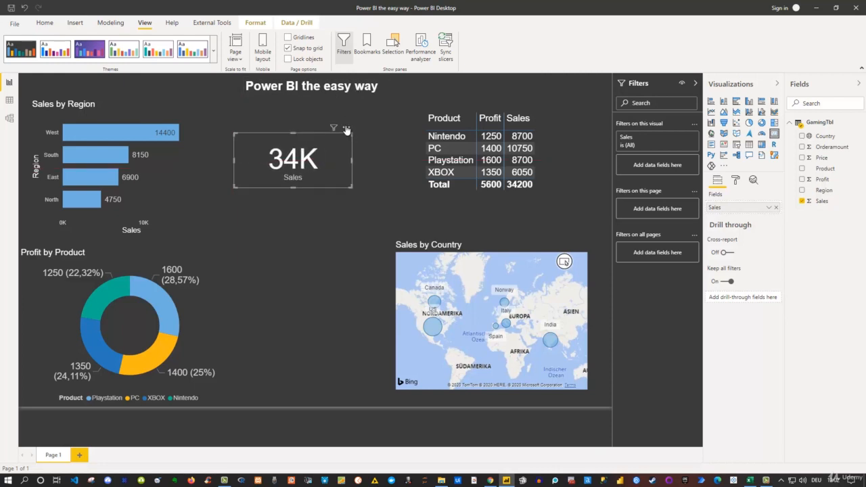
# Convert the Sales card to a multi-row card, add Profit and Price, and summarize Price as Average
pyautogui.click(711, 144)
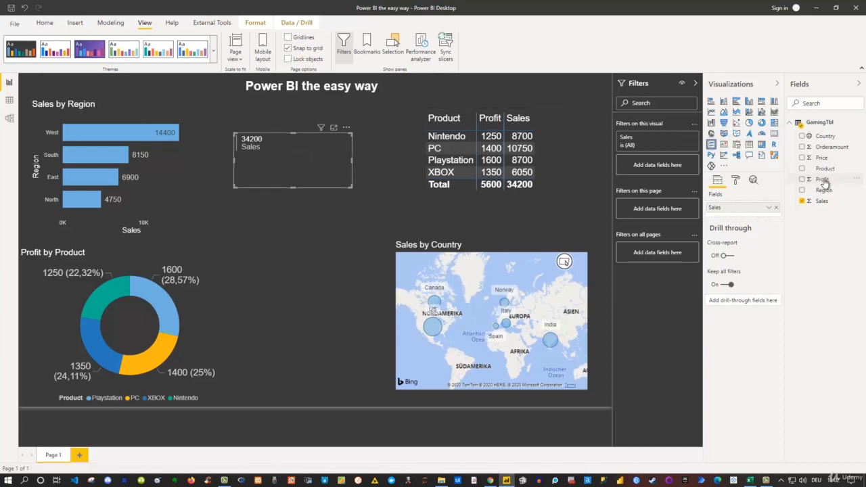
pyautogui.moveTo(824, 183); pyautogui.dragTo(749, 214)
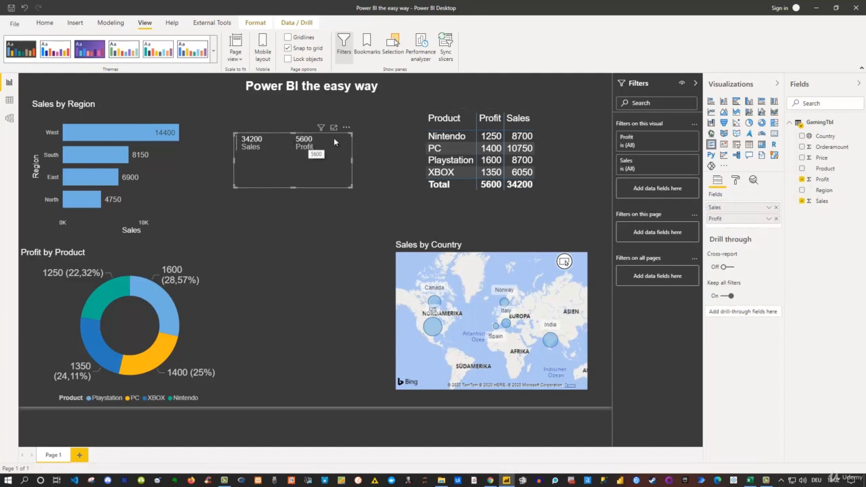
pyautogui.moveTo(821, 159); pyautogui.dragTo(744, 224)
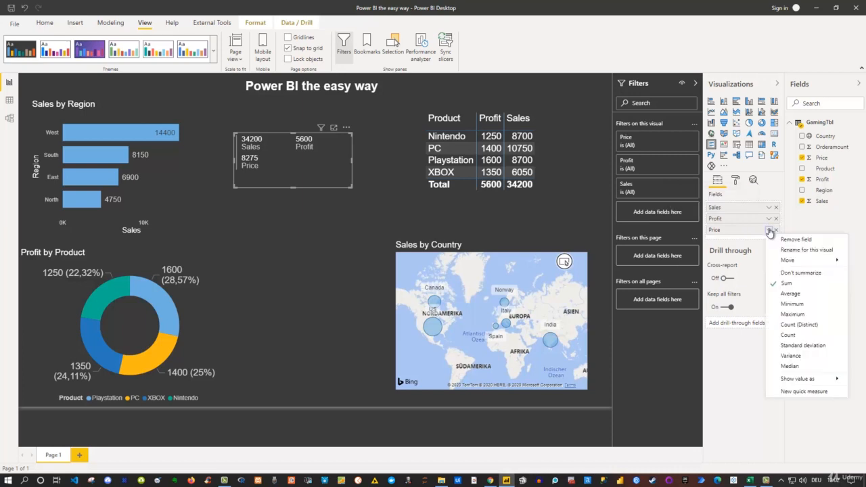
pyautogui.click(768, 230)
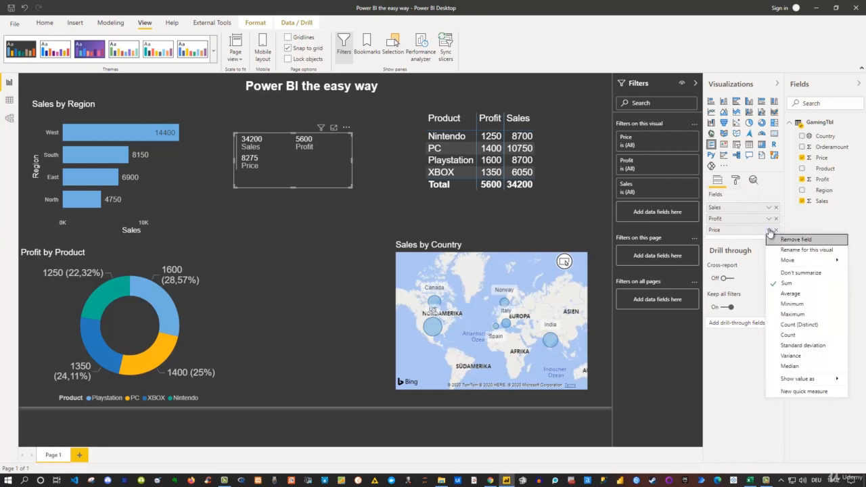
pyautogui.click(788, 295)
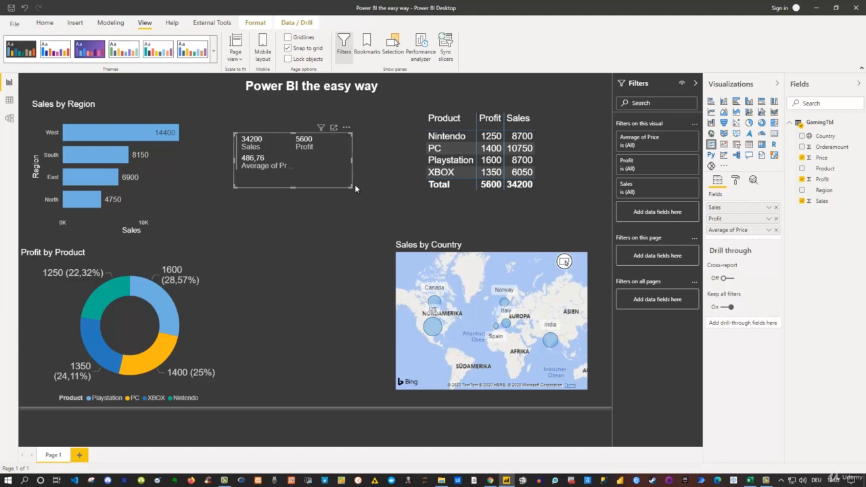
# Resize the multi-row card to one wide row and place it just below the title, between the Sales by Region chart and product table
pyautogui.moveTo(352, 187); pyautogui.dragTo(418, 153)
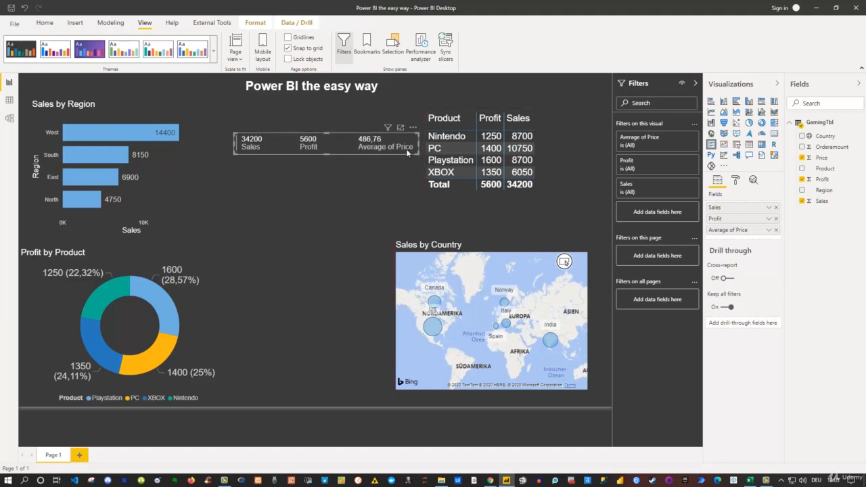
pyautogui.moveTo(332, 136); pyautogui.dragTo(314, 133)
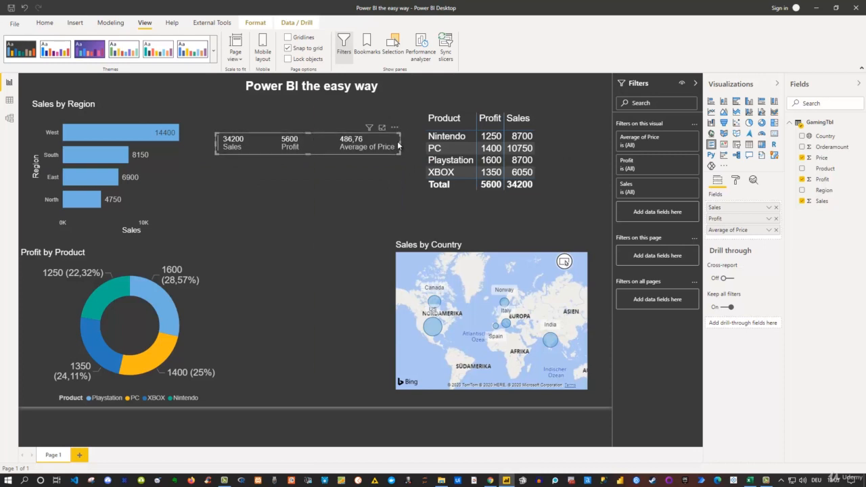
pyautogui.moveTo(398, 144); pyautogui.dragTo(242, 210)
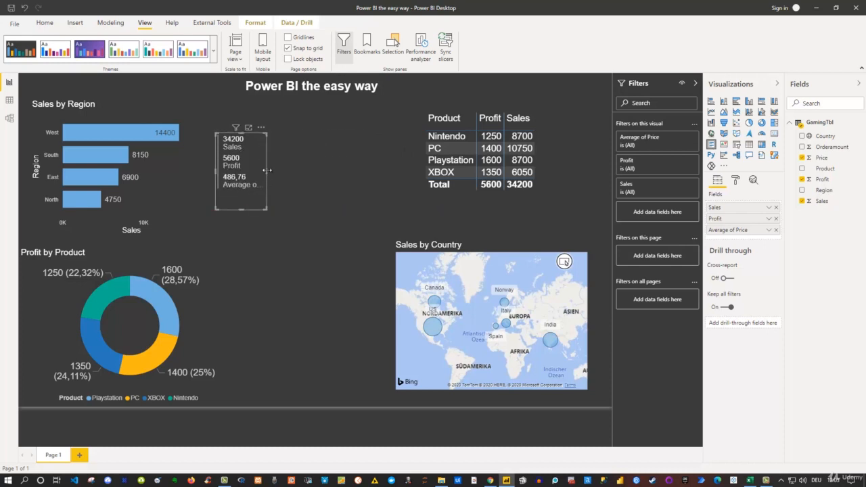
pyautogui.moveTo(267, 173); pyautogui.dragTo(408, 171)
pyautogui.moveTo(315, 209); pyautogui.dragTo(312, 118)
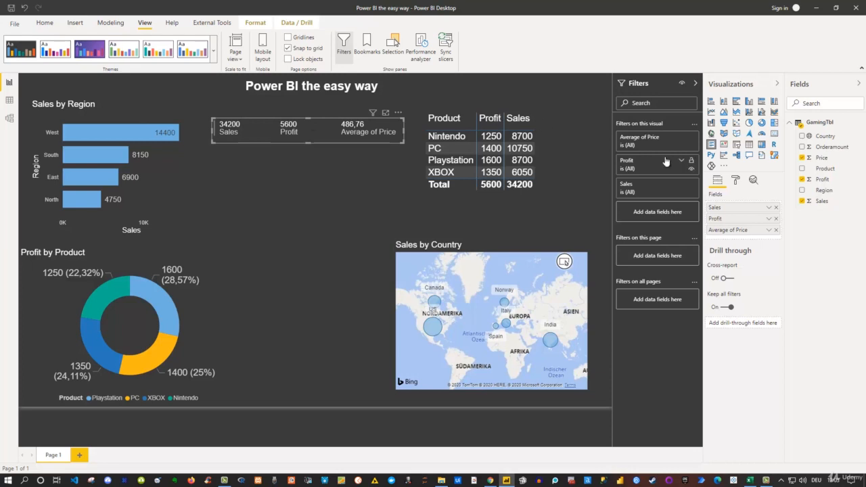
# Switch the multi-row card's category labels off and back on
pyautogui.click(736, 181)
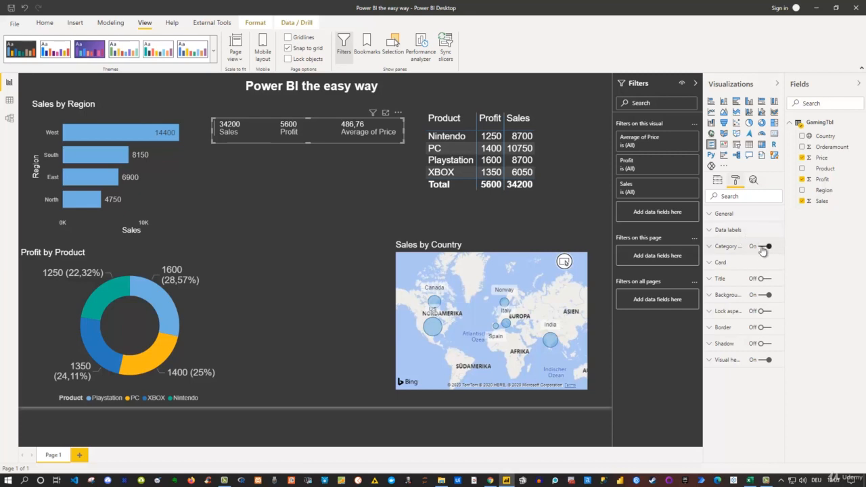
pyautogui.click(762, 248)
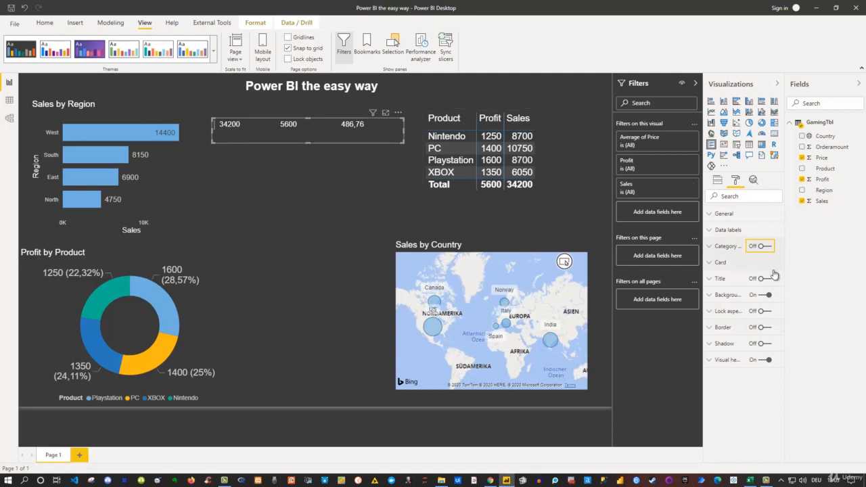
pyautogui.click(769, 248)
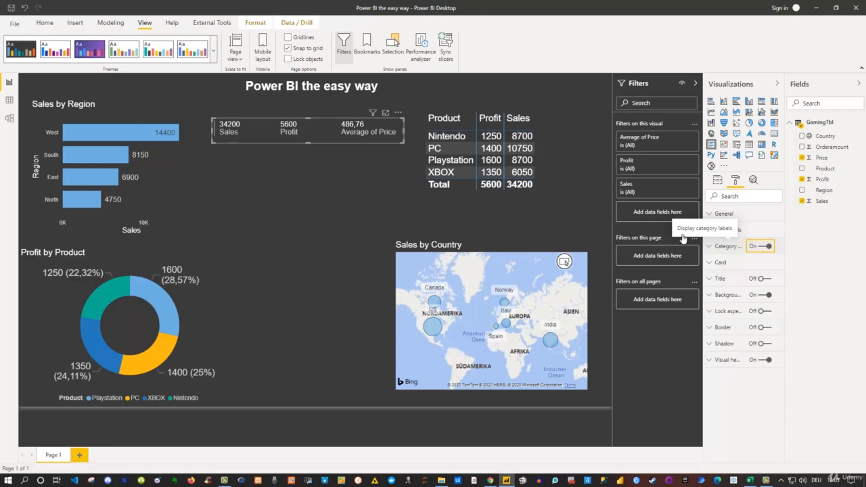
# Move the product table to the middle of the page, below the multi-row card
pyautogui.click(547, 148)
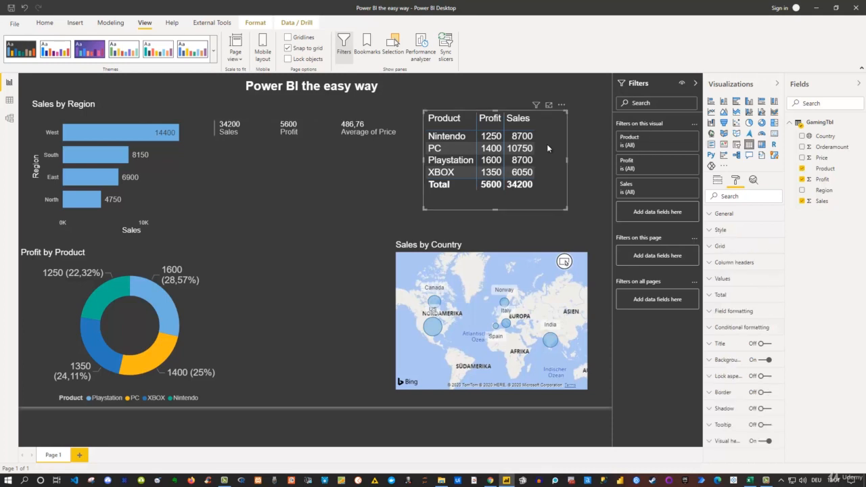
pyautogui.moveTo(562, 107); pyautogui.dragTo(372, 178)
# Add a new funnel chart with Sales and Profit as its values
pyautogui.click(486, 122)
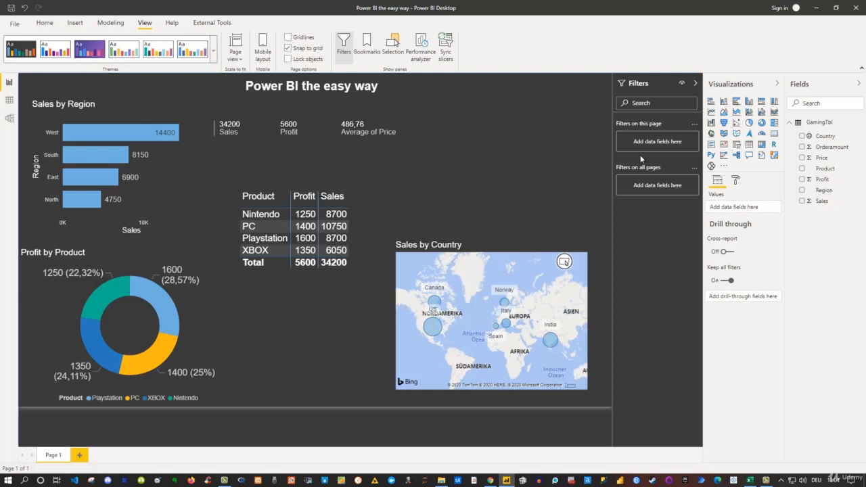
pyautogui.click(724, 123)
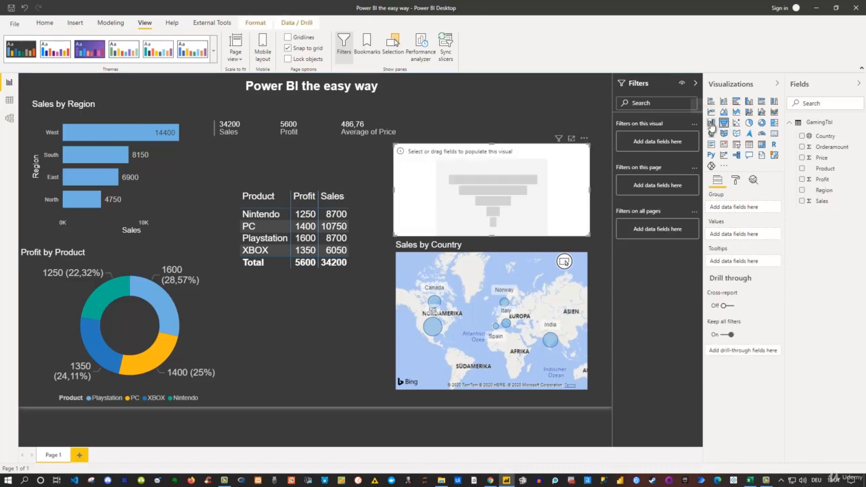
pyautogui.click(802, 202)
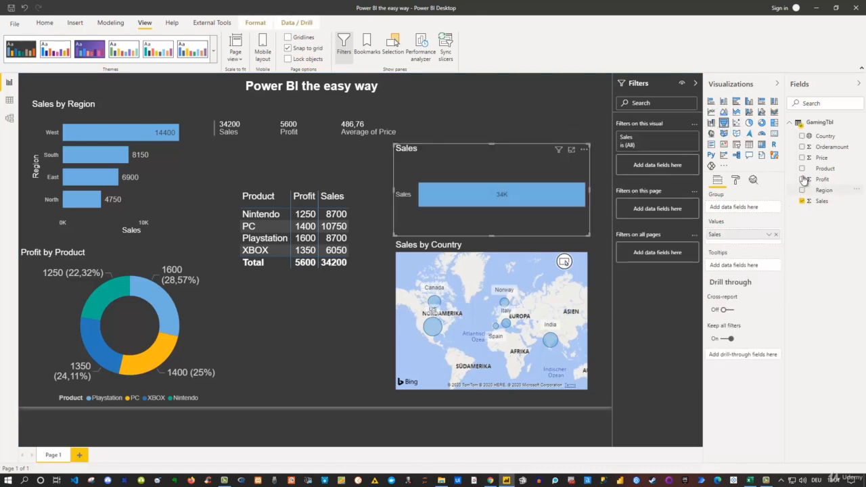
pyautogui.click(803, 180)
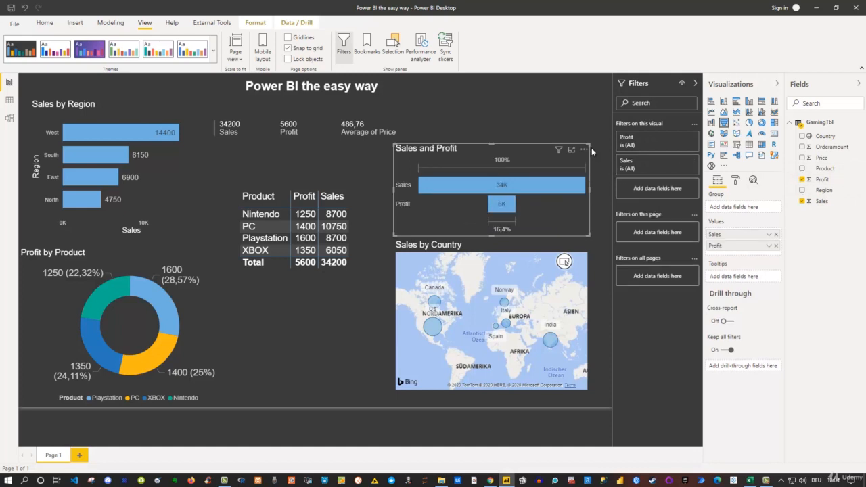
# Enlarge the Sales and Profit funnel chart and fit it above the Sales by Country map, with its top edge below the title's level
pyautogui.moveTo(590, 143); pyautogui.dragTo(595, 100)
pyautogui.moveTo(536, 111); pyautogui.dragTo(540, 100)
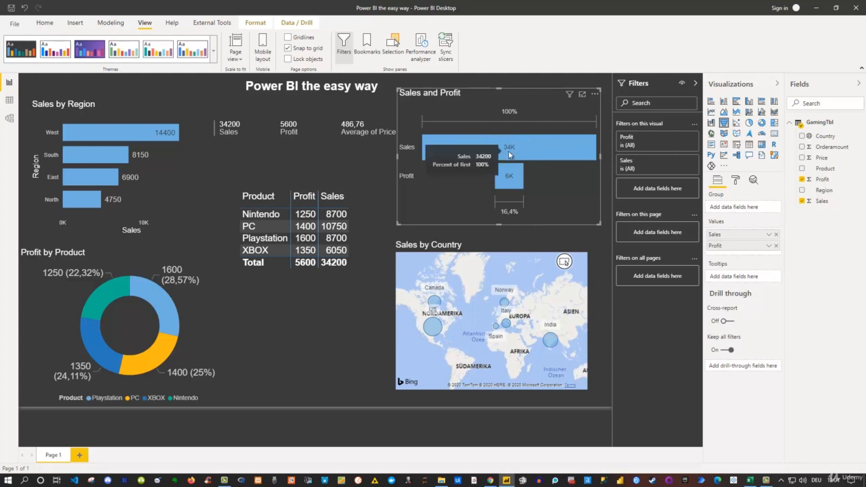
pyautogui.moveTo(509, 178)
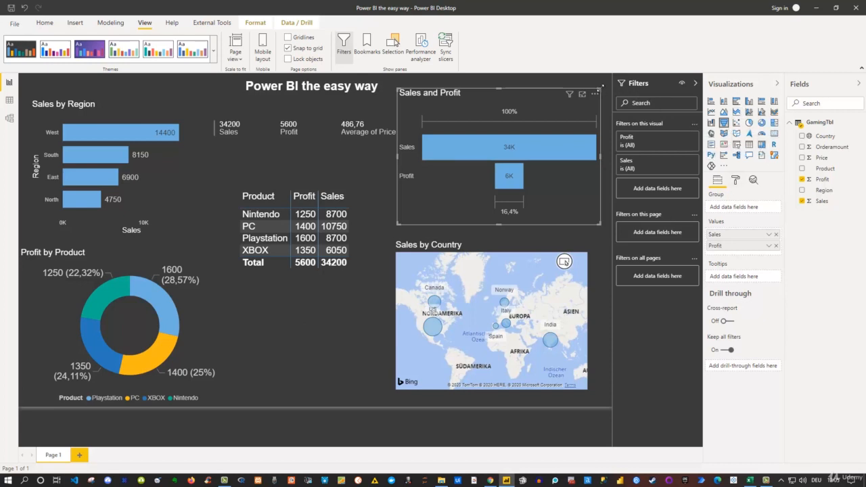
pyautogui.moveTo(601, 90); pyautogui.dragTo(596, 116)
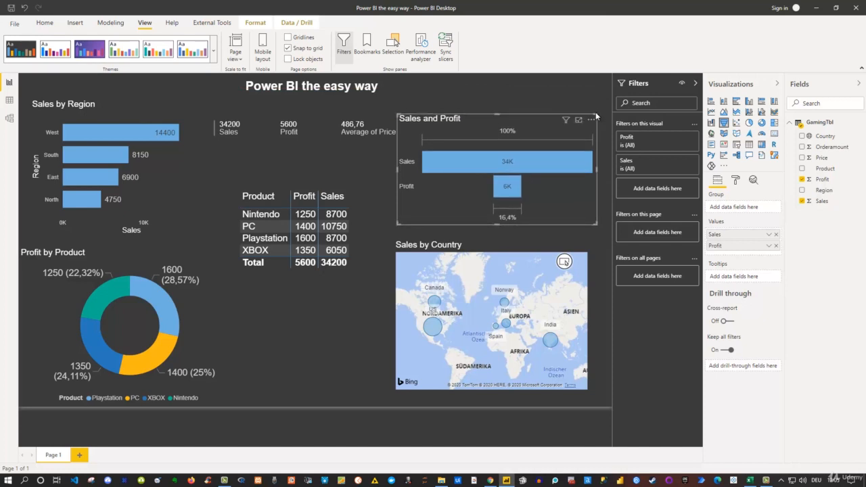
# Add a slicer for Region in the empty area below the product table
pyautogui.click(341, 309)
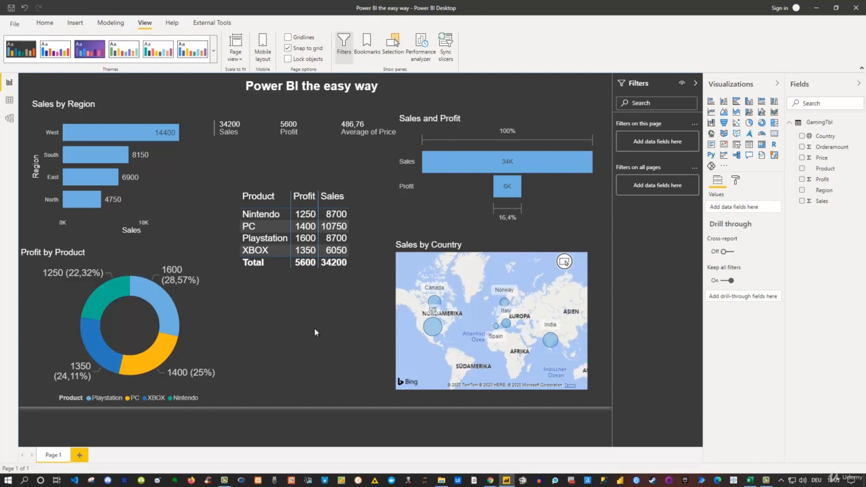
pyautogui.click(737, 146)
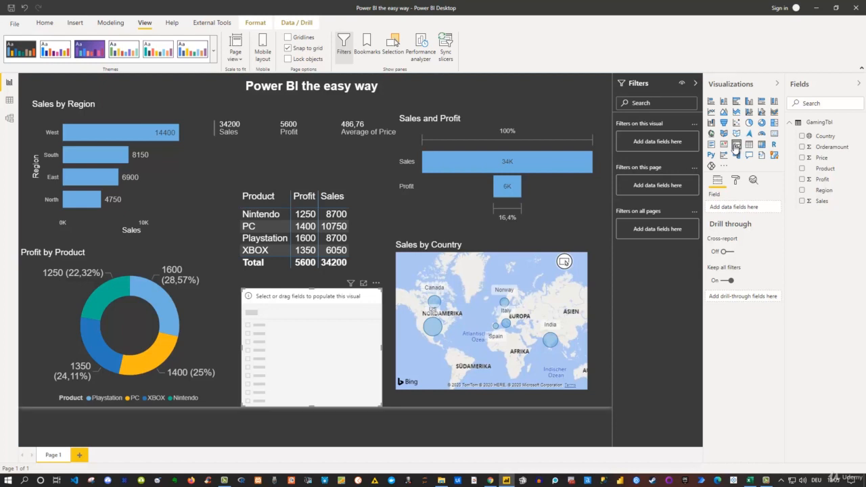
pyautogui.click(803, 191)
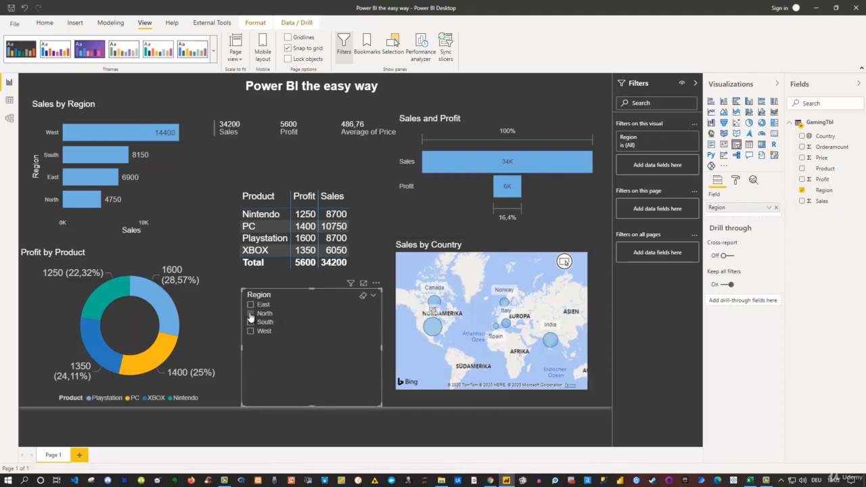
# Test the Region slicer by filtering to North, East, South, and South with North together, and clear all selections
pyautogui.click(251, 313)
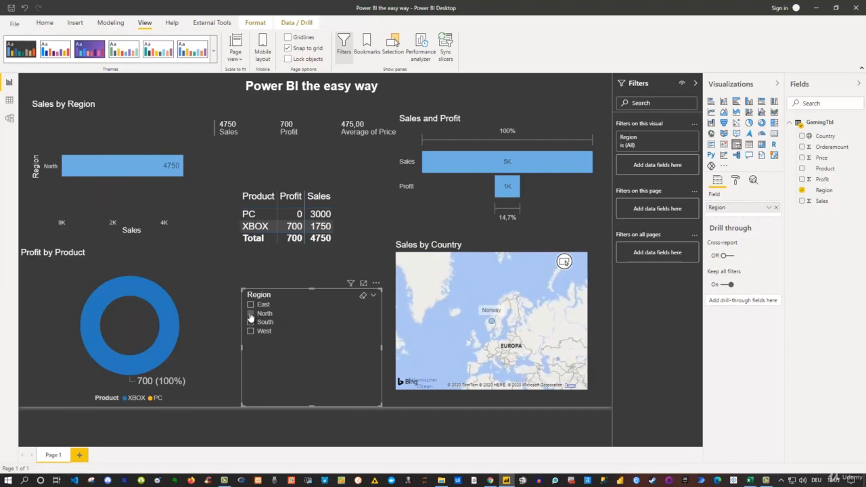
pyautogui.click(250, 314)
pyautogui.click(251, 306)
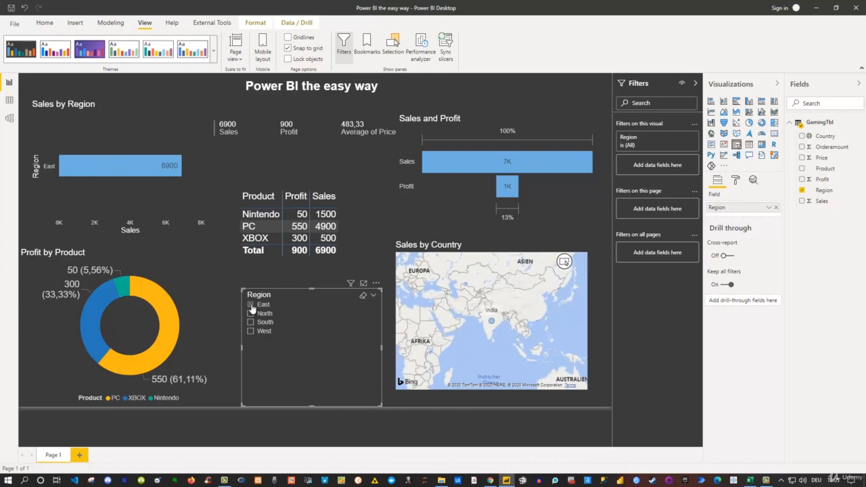
pyautogui.click(251, 305)
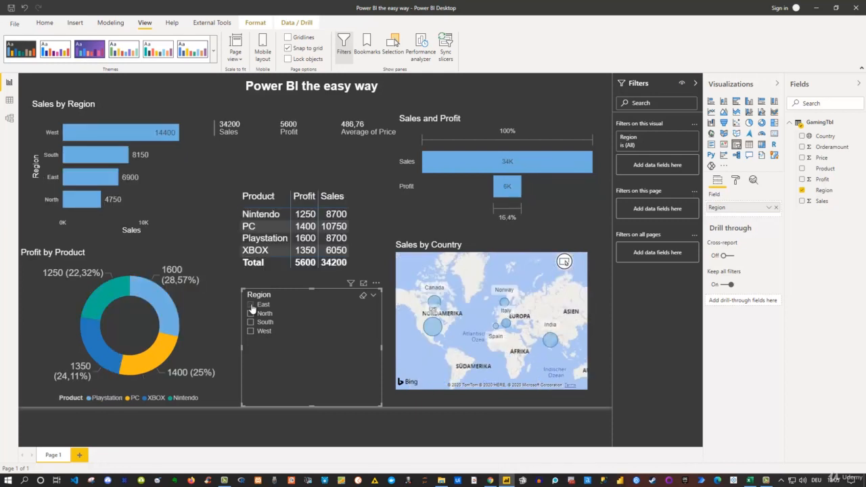
pyautogui.click(251, 323)
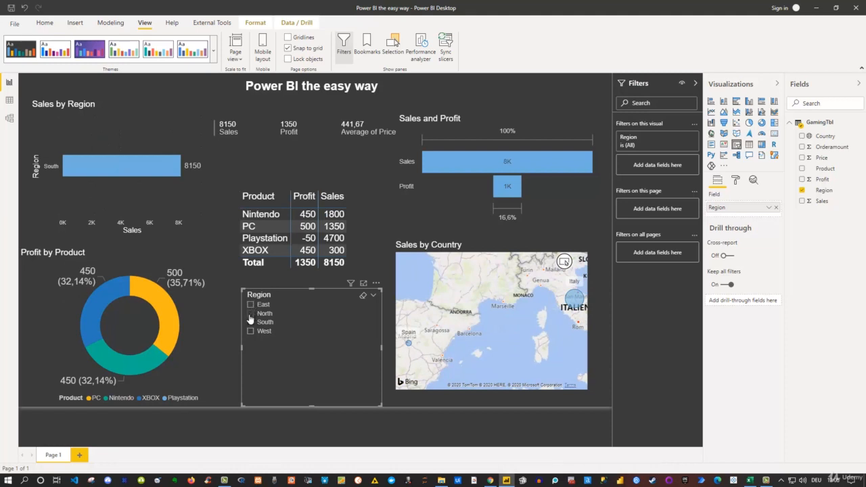
pyautogui.keyDown('ctrl'); pyautogui.click(251, 313); pyautogui.keyUp('ctrl')
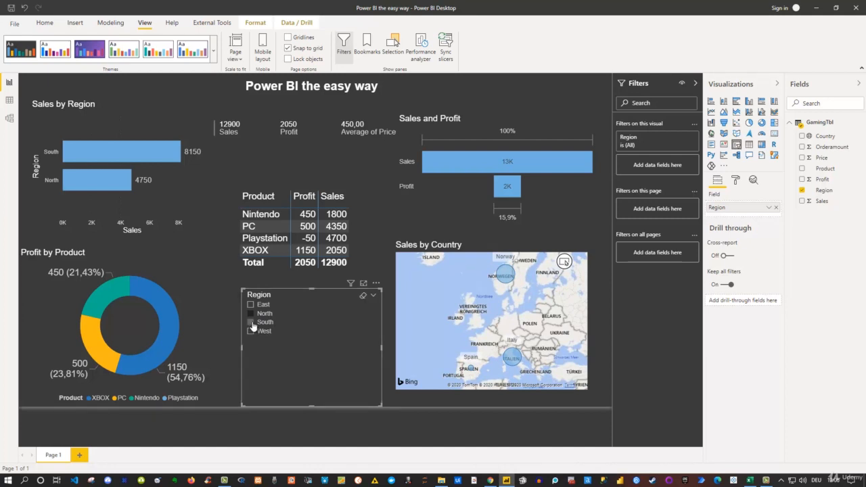
pyautogui.keyDown('ctrl'); pyautogui.click(253, 324); pyautogui.keyUp('ctrl')
pyautogui.click(364, 298)
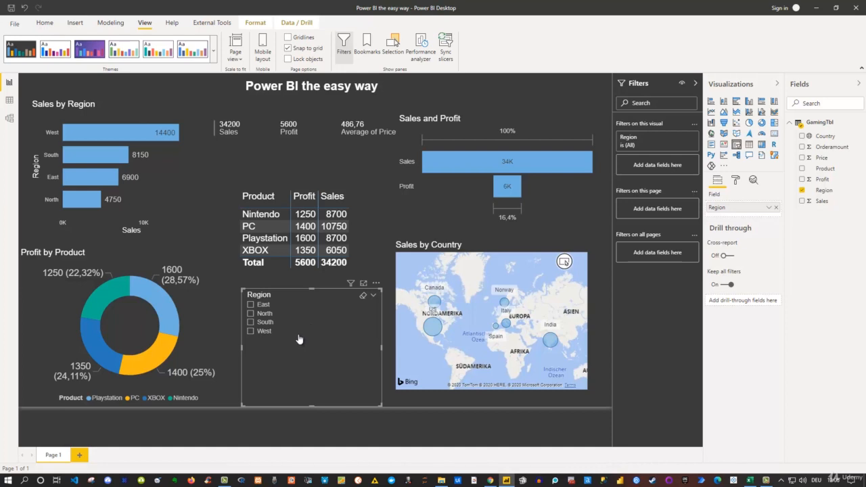
# Set the Region slicer's orientation to Horizontal in its general formatting options
pyautogui.click(736, 180)
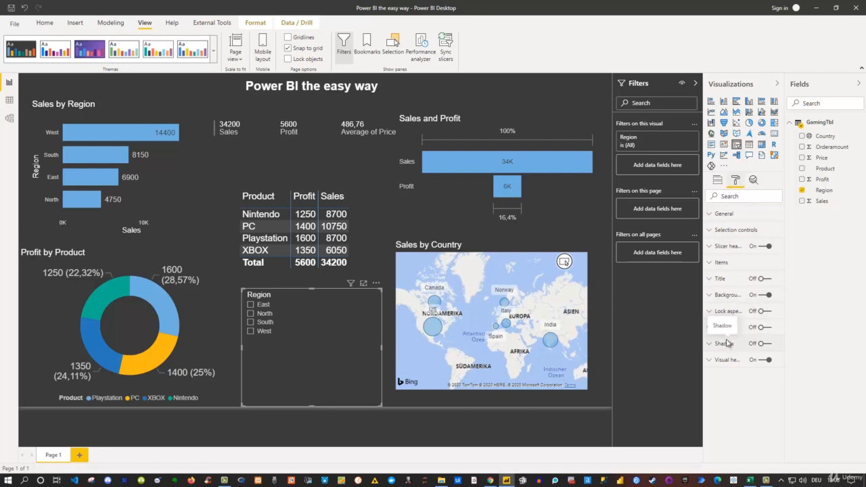
pyautogui.click(712, 214)
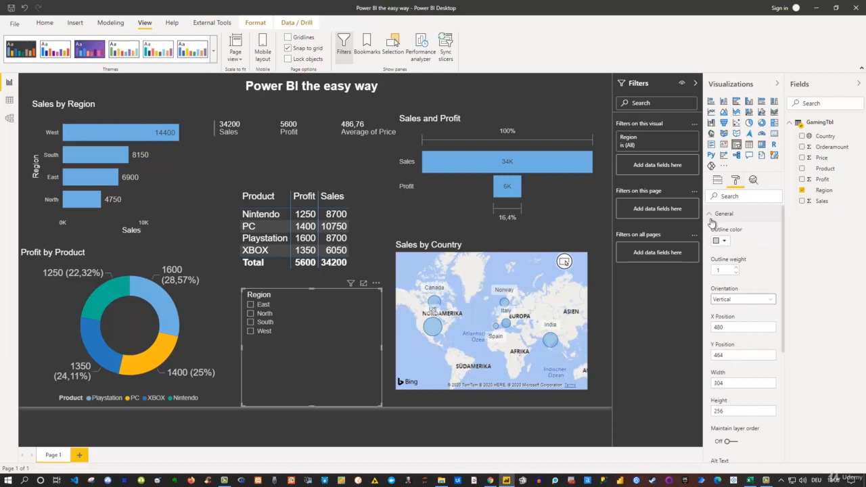
pyautogui.click(725, 304)
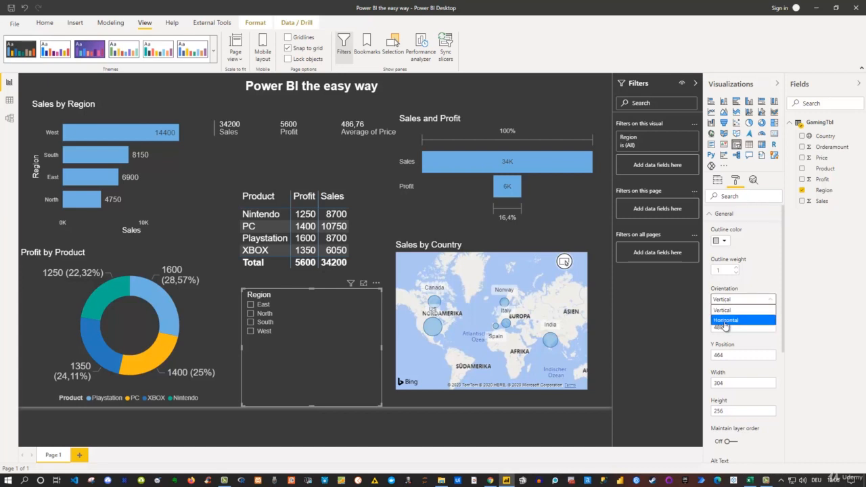
pyautogui.click(725, 321)
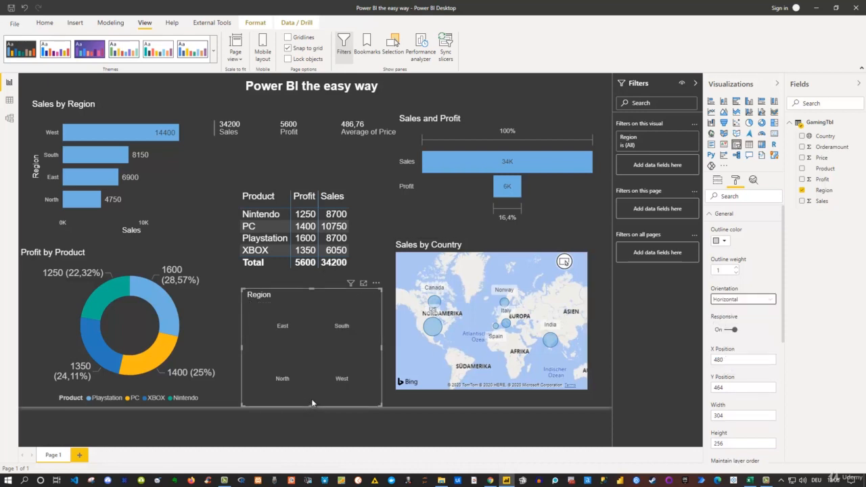
# Shrink the Region slicer to a single row about 72 high and move it to the page's upper-right corner
pyautogui.moveTo(309, 405); pyautogui.dragTo(317, 321)
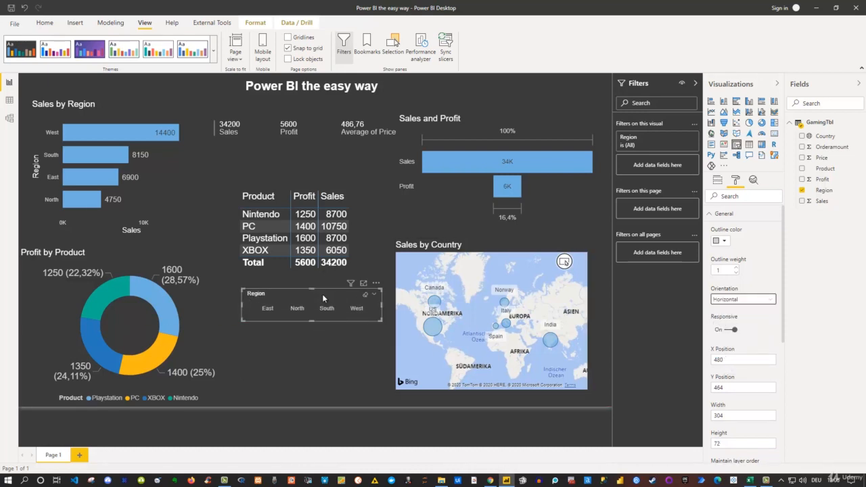
pyautogui.moveTo(333, 281); pyautogui.dragTo(486, 92)
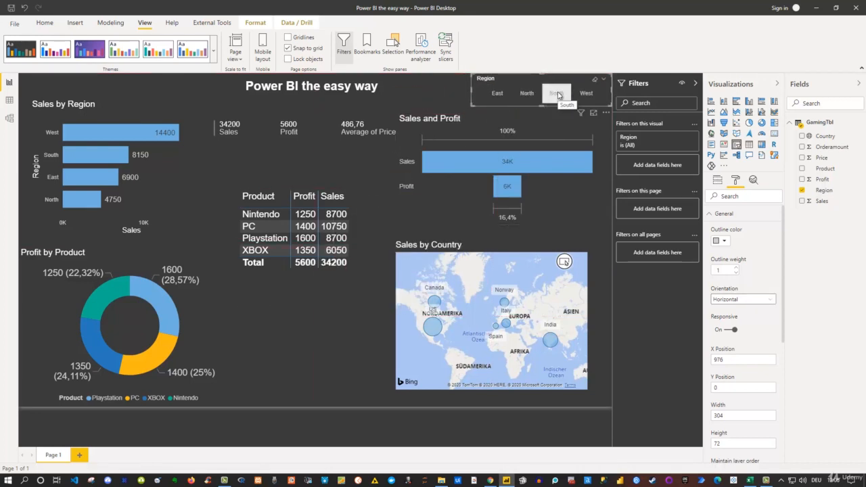
# Test the horizontal Region slicer by filtering the report to West and South, and clear the selection
pyautogui.click(586, 94)
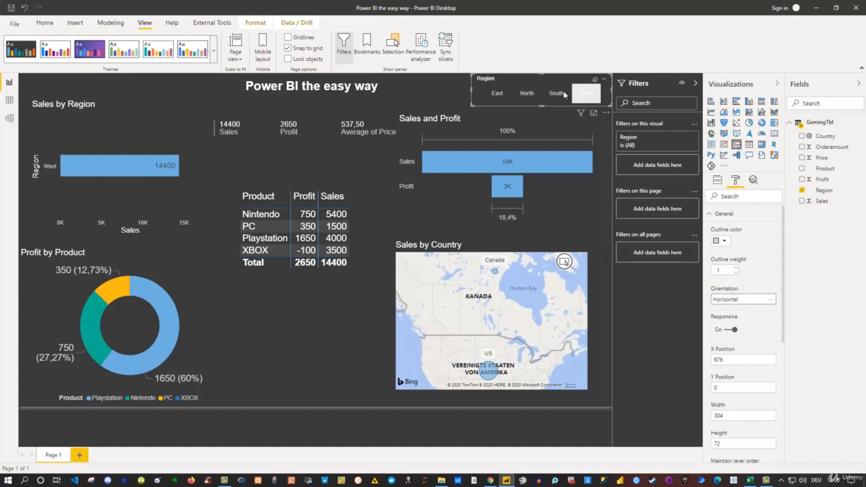
pyautogui.click(561, 95)
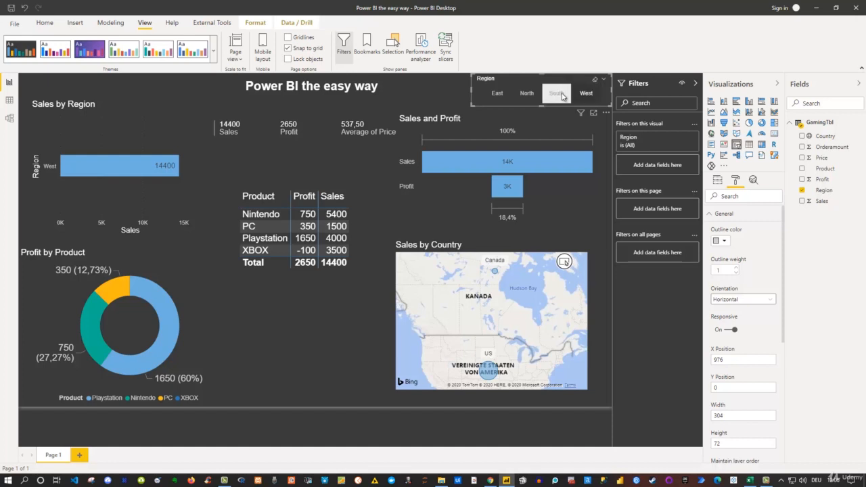
pyautogui.click(597, 80)
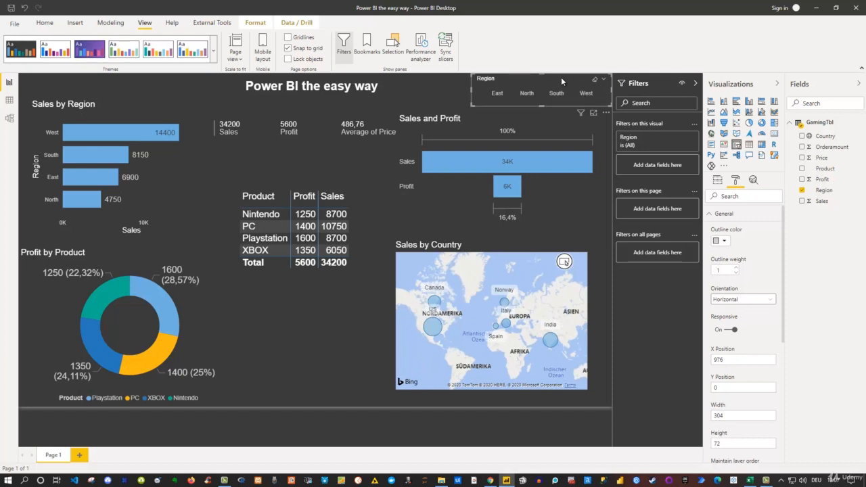
# Try a light grey background colour on the Region slicer, revert it to the default, and deselect the slicer
pyautogui.scroll(-1, 743, 302)
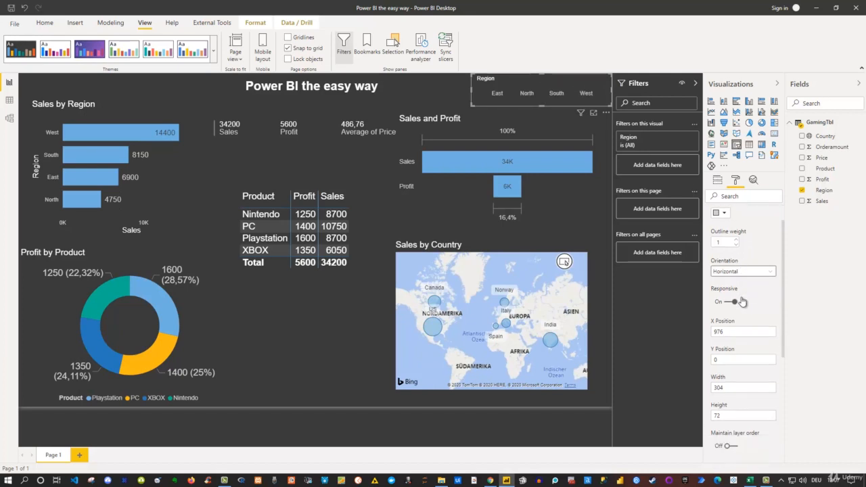
pyautogui.scroll(-5, 743, 302)
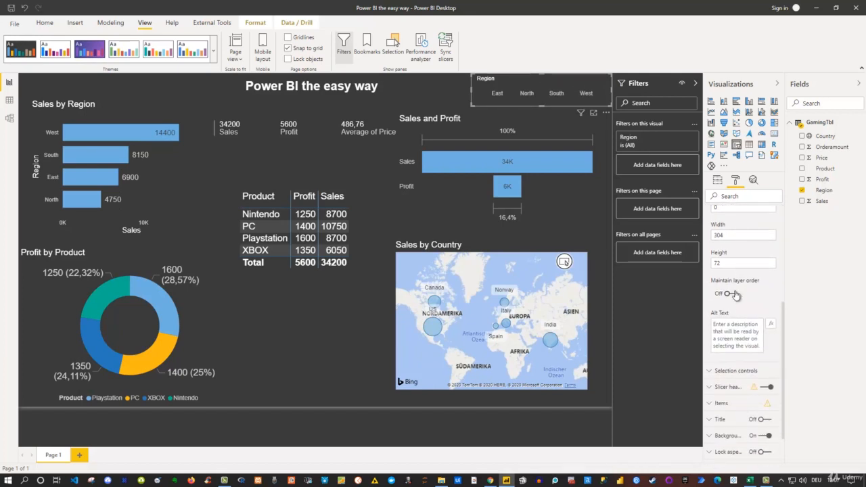
pyautogui.scroll(5, 736, 295)
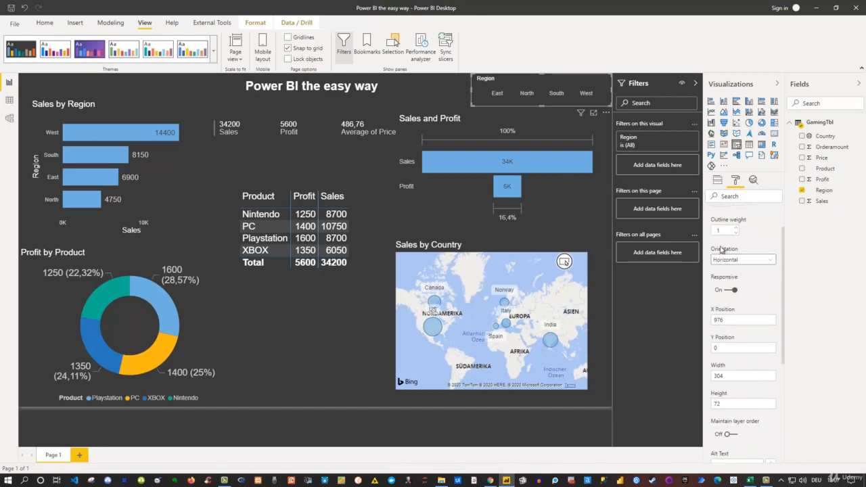
pyautogui.scroll(2, 721, 249)
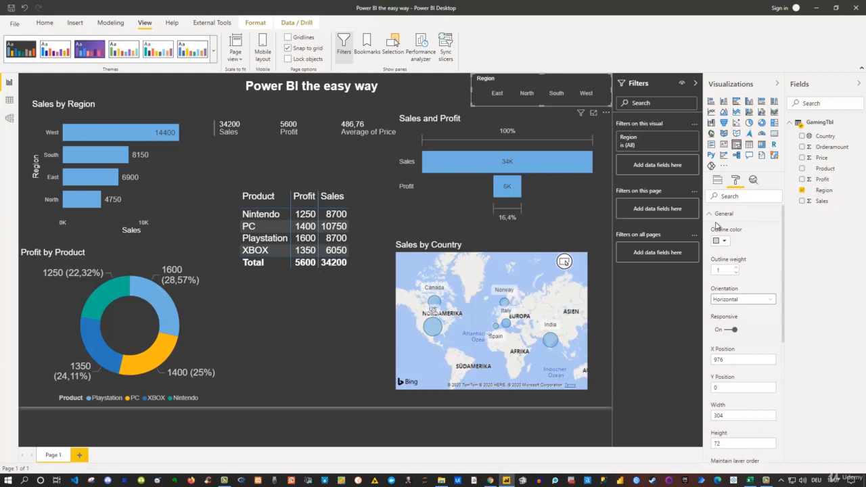
pyautogui.click(716, 215)
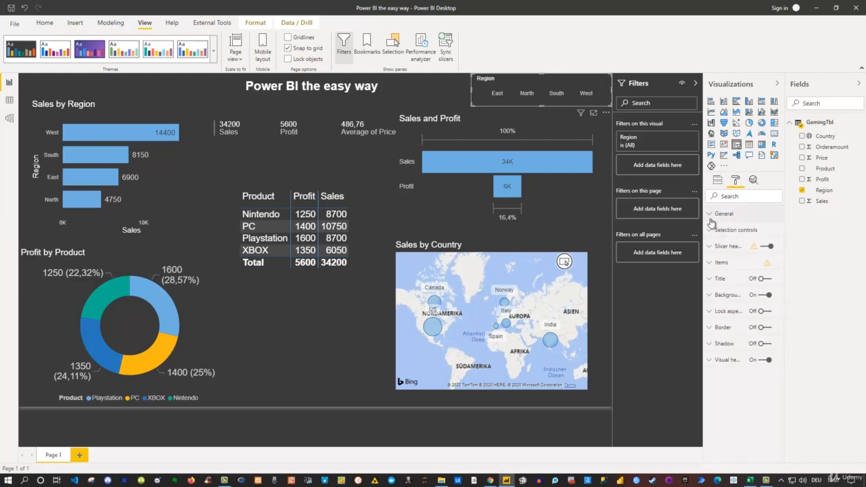
pyautogui.click(714, 297)
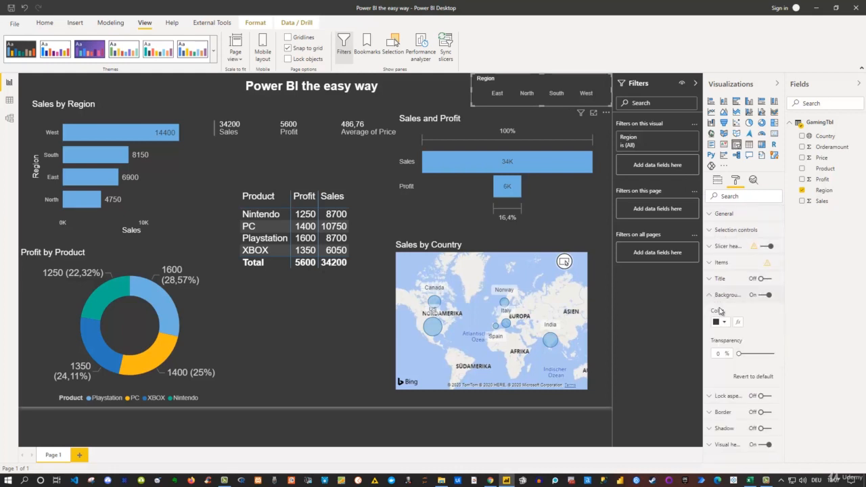
pyautogui.click(724, 323)
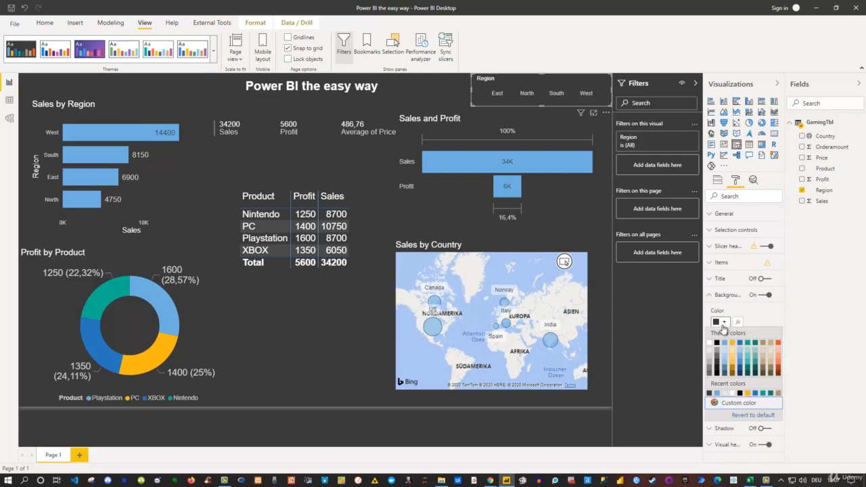
pyautogui.click(710, 356)
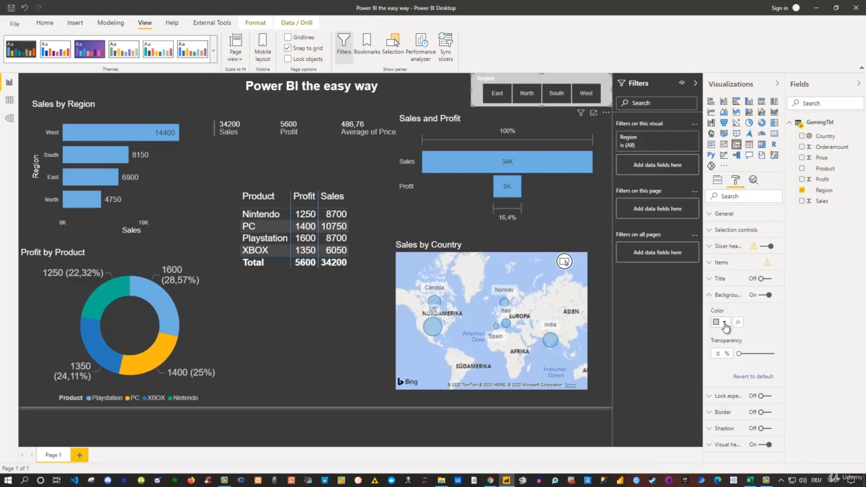
pyautogui.click(753, 376)
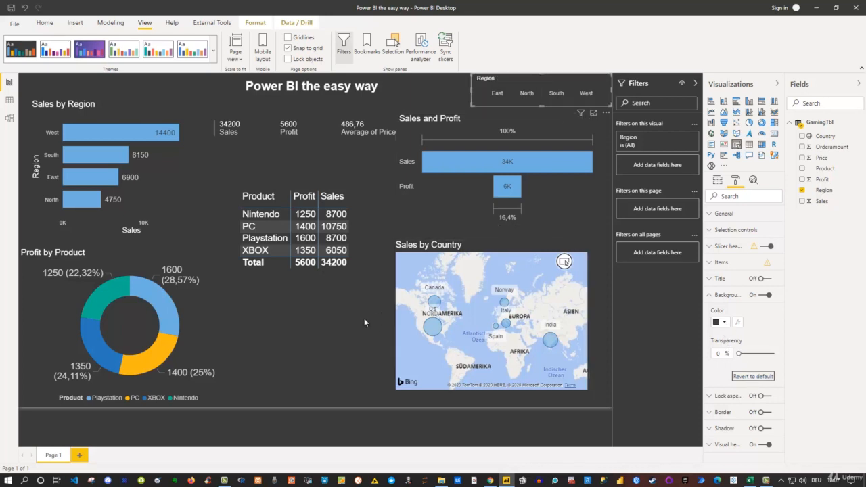
pyautogui.click(372, 270)
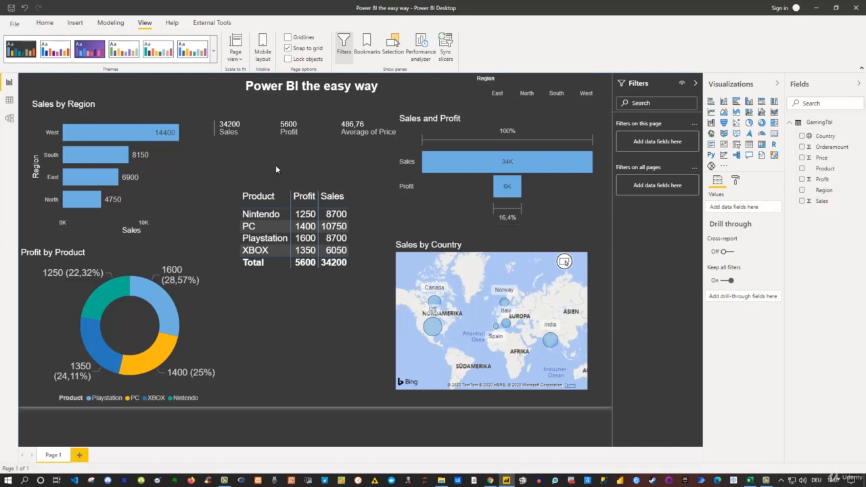
# Test cross-filtering from the West and South bars and the US map bubble, clearing each selection
pyautogui.click(98, 134)
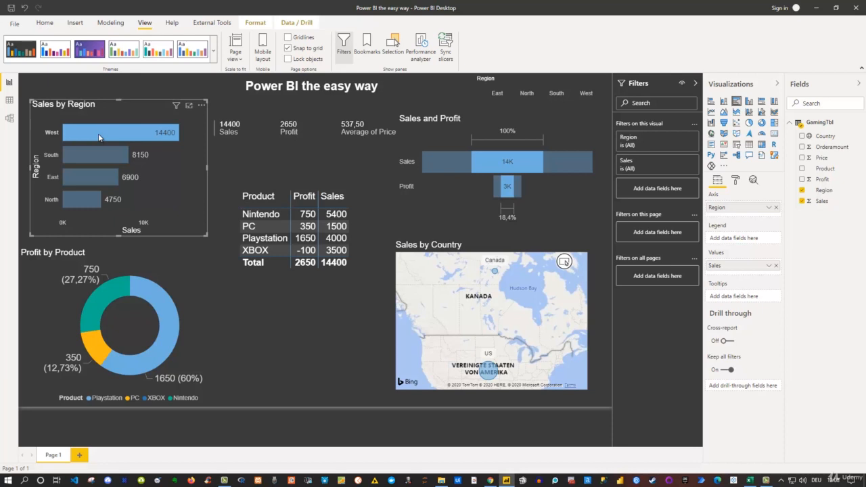
pyautogui.click(98, 133)
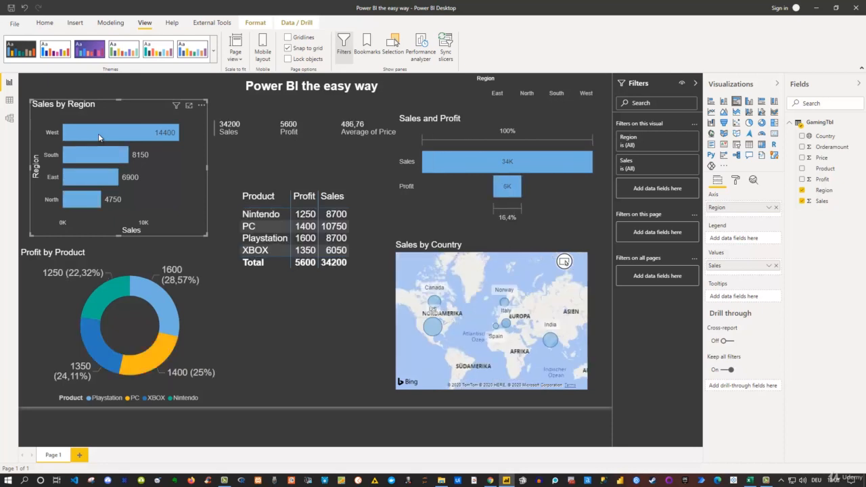
pyautogui.click(96, 156)
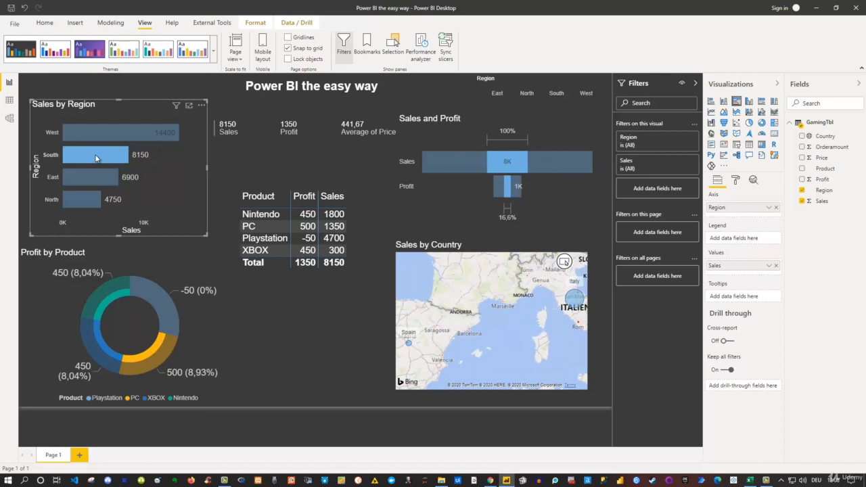
pyautogui.click(96, 157)
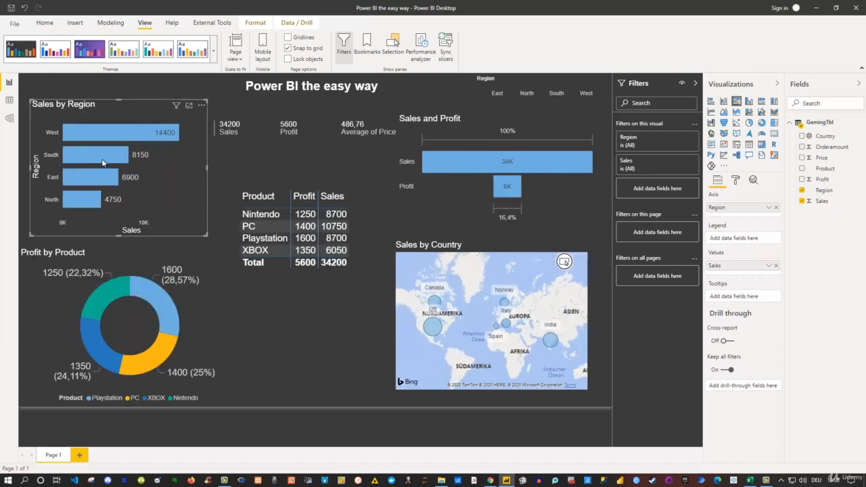
pyautogui.click(436, 330)
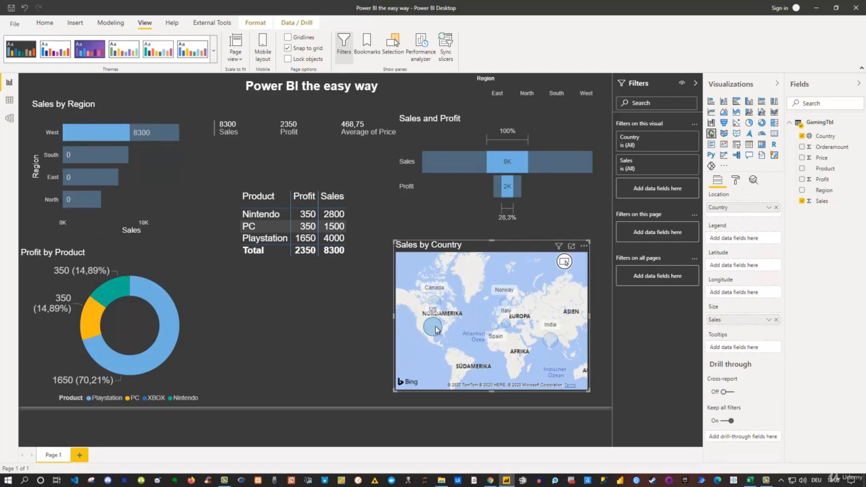
pyautogui.click(435, 326)
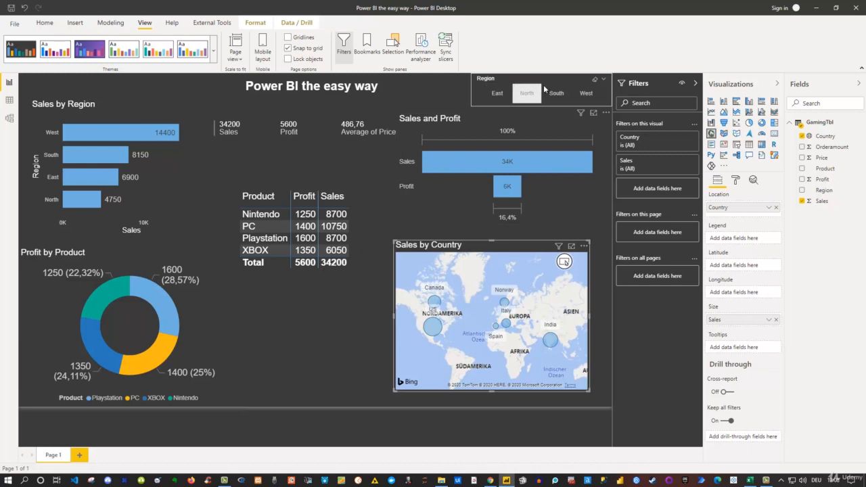
# Select the Playstation slice in the Profit by Product donut, examine its effect on the bar and funnel charts, and clear the selection
pyautogui.moveTo(167, 285)
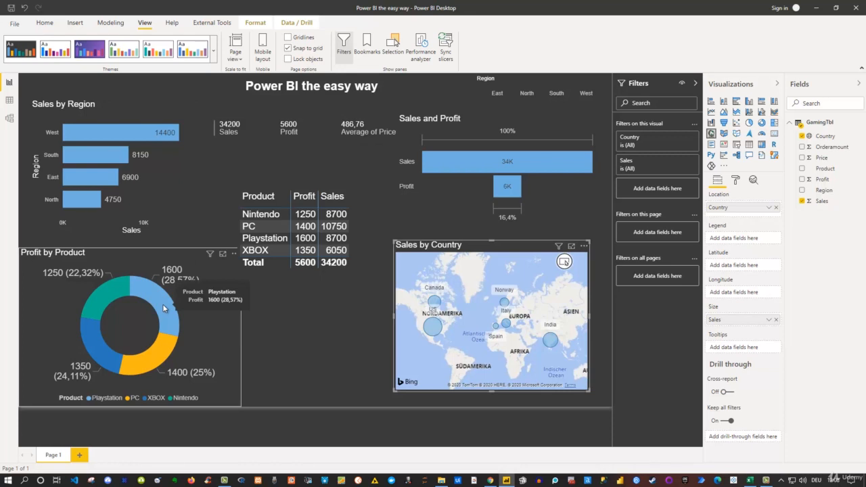
pyautogui.click(162, 304)
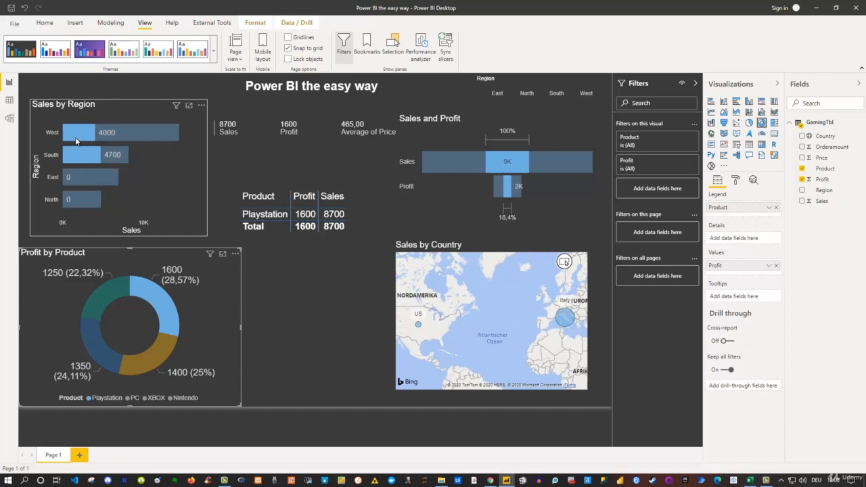
pyautogui.moveTo(79, 133)
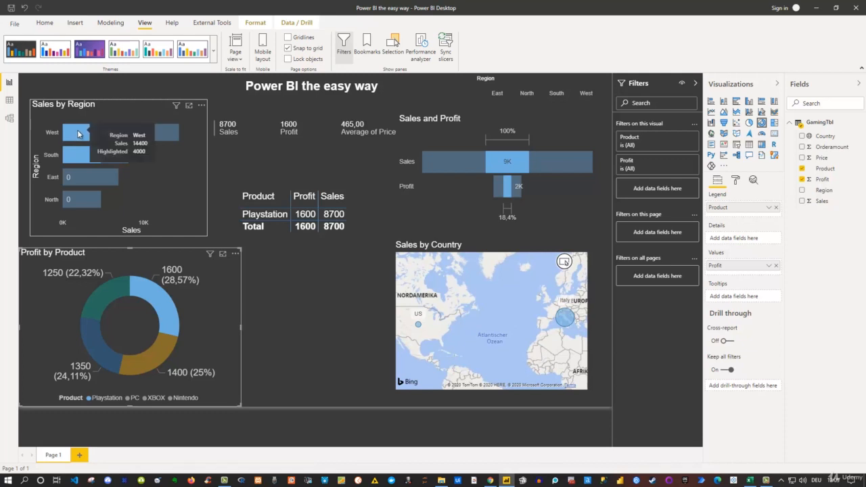
pyautogui.moveTo(152, 303)
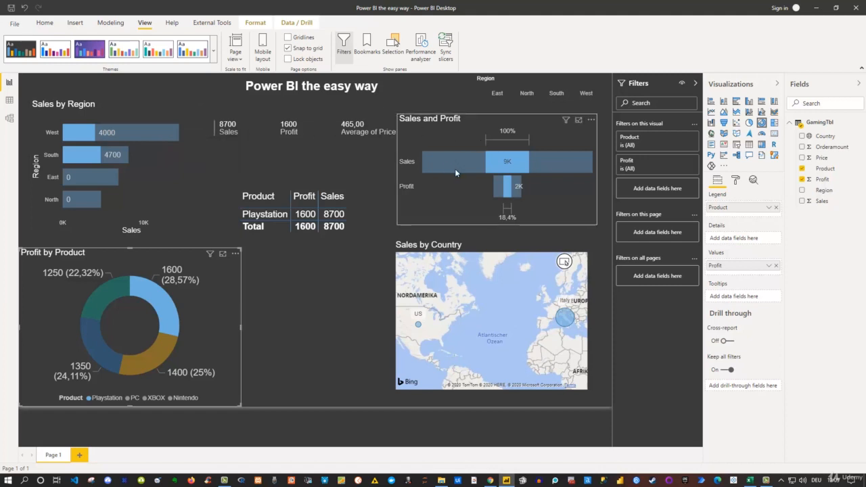
pyautogui.moveTo(455, 173)
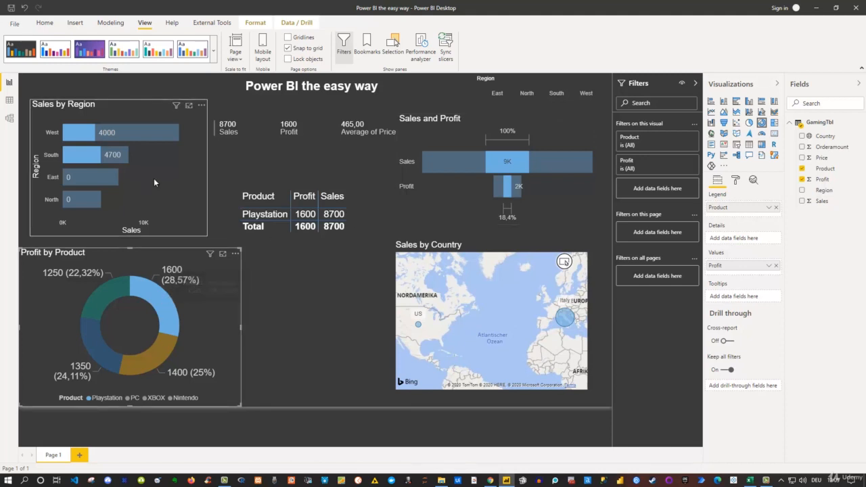
pyautogui.moveTo(505, 157)
pyautogui.moveTo(79, 201)
pyautogui.click(220, 275)
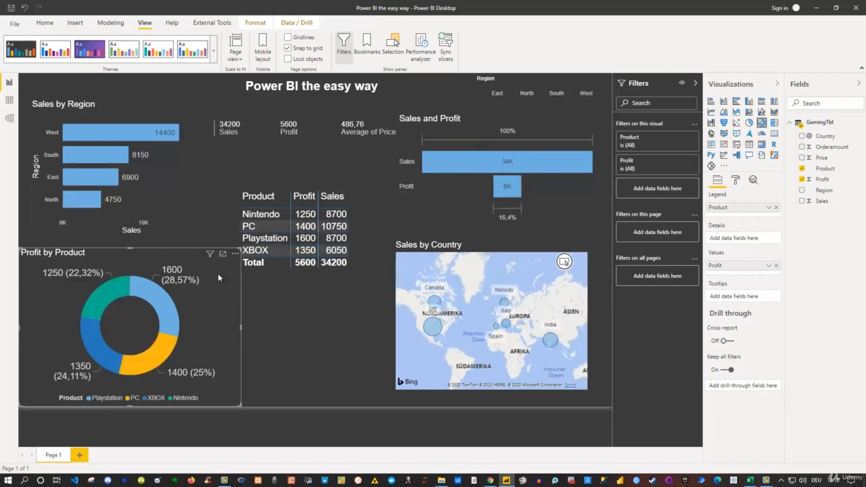
# Edit the Profit by Product donut's interactions so that it filters the Sales by Region chart instead of highlighting it
pyautogui.click(263, 25)
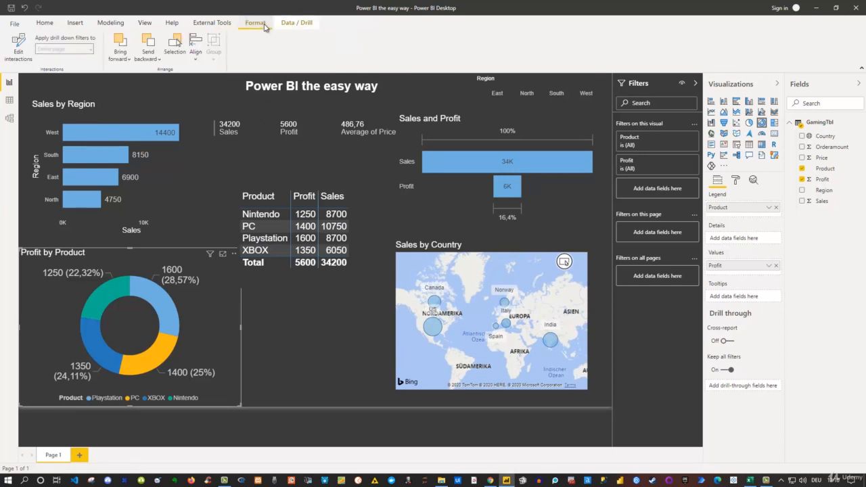
pyautogui.click(21, 52)
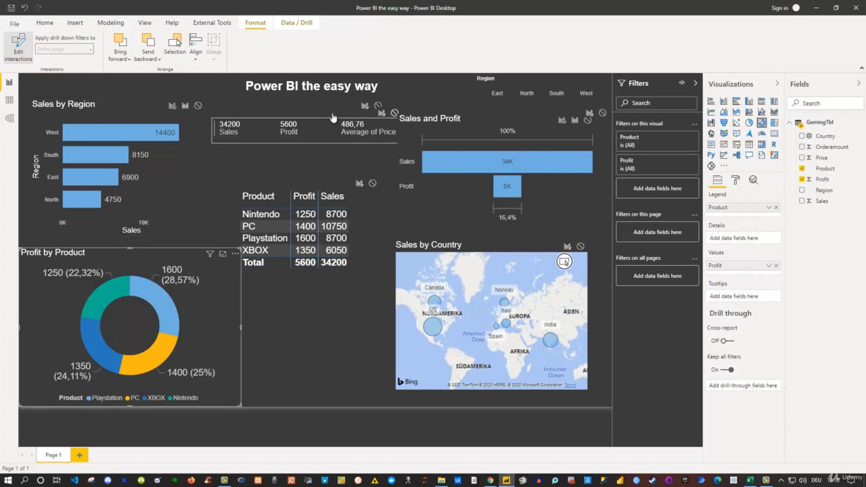
pyautogui.click(173, 108)
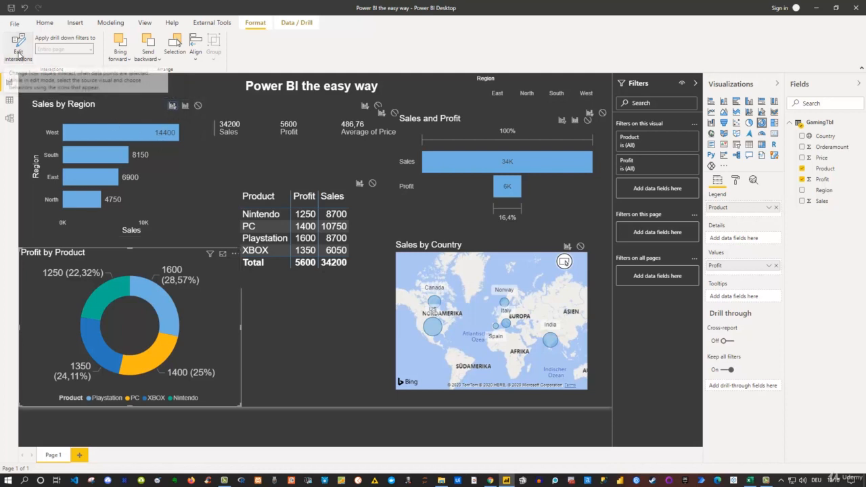
pyautogui.click(19, 56)
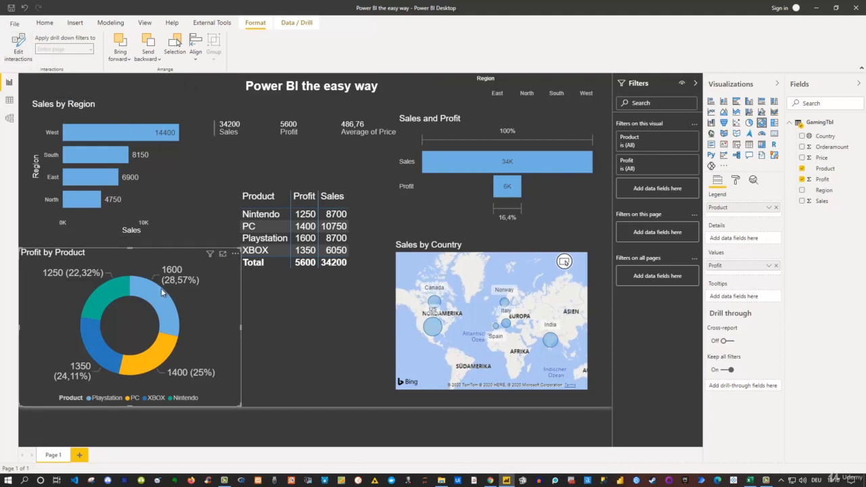
# Check the edited interaction by selecting the Playstation slice, comparing the bar and funnel charts, and clearing the selection
pyautogui.click(162, 307)
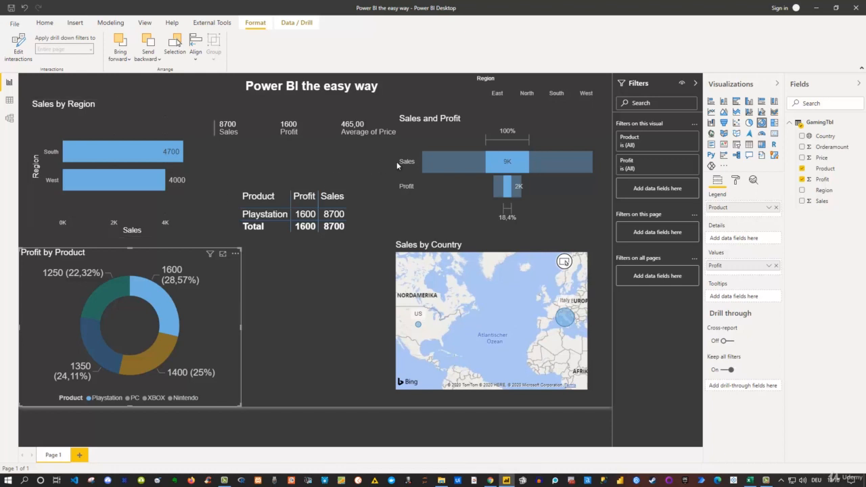
pyautogui.moveTo(538, 161)
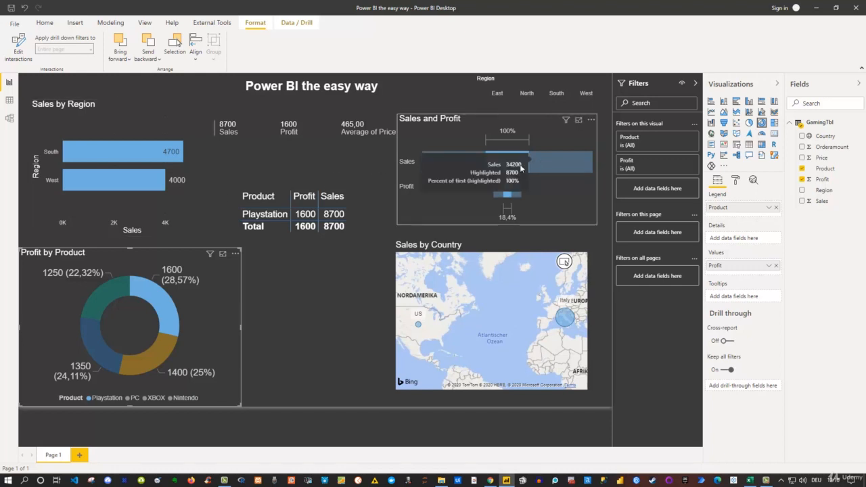
pyautogui.click(216, 278)
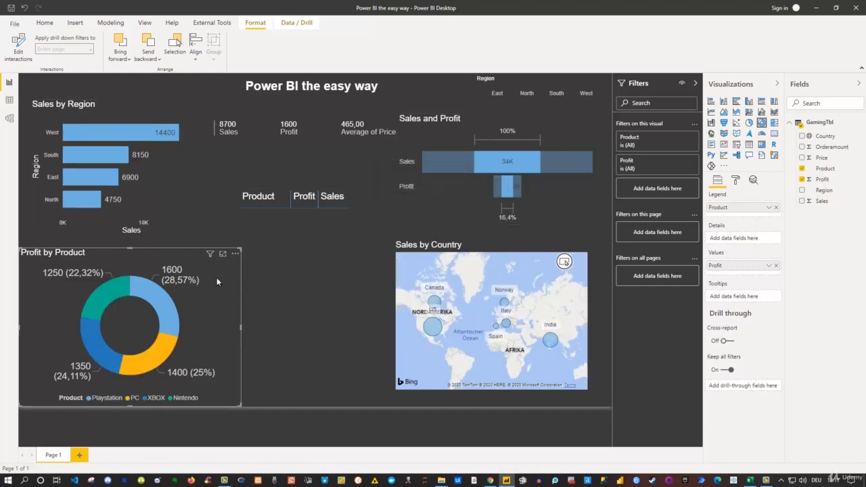
# With the Playstation slice selected, edit the Profit by Product donut's interactions so that it filters the Sales and Profit funnel
pyautogui.click(170, 303)
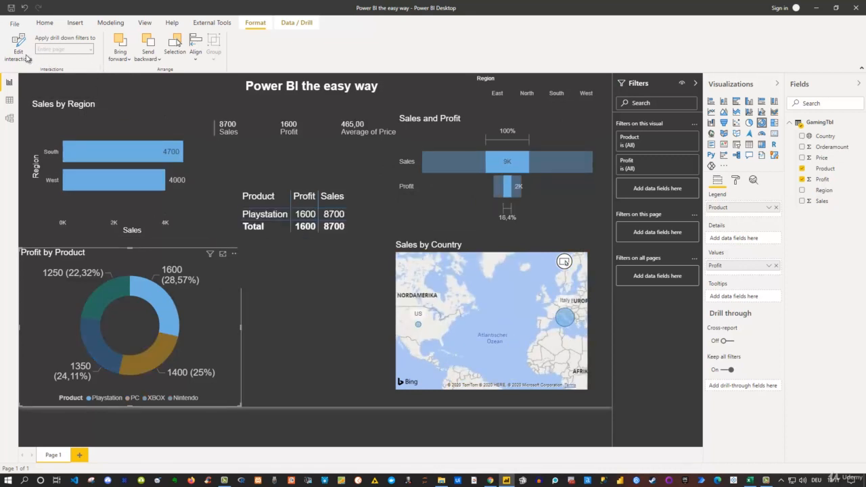
pyautogui.click(27, 59)
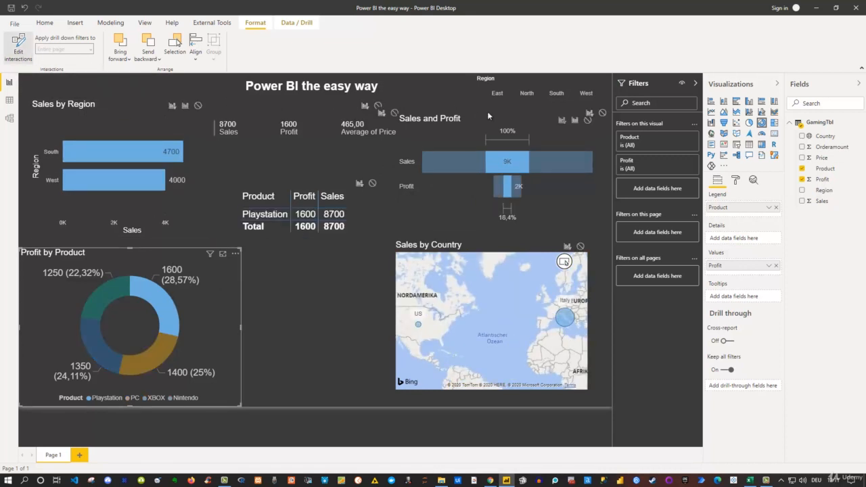
pyautogui.moveTo(483, 171)
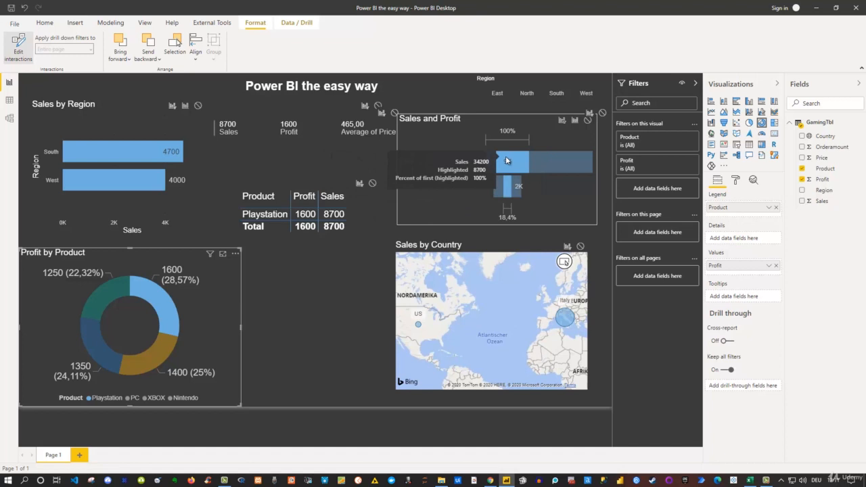
pyautogui.click(562, 121)
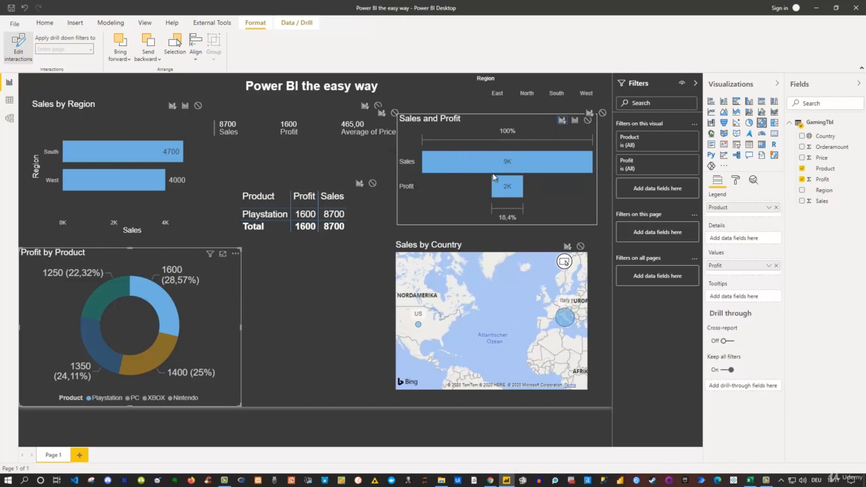
# Clear the Playstation selection, test the funnel's filtering with the Nintendo slice, and clear that selection too
pyautogui.click(153, 303)
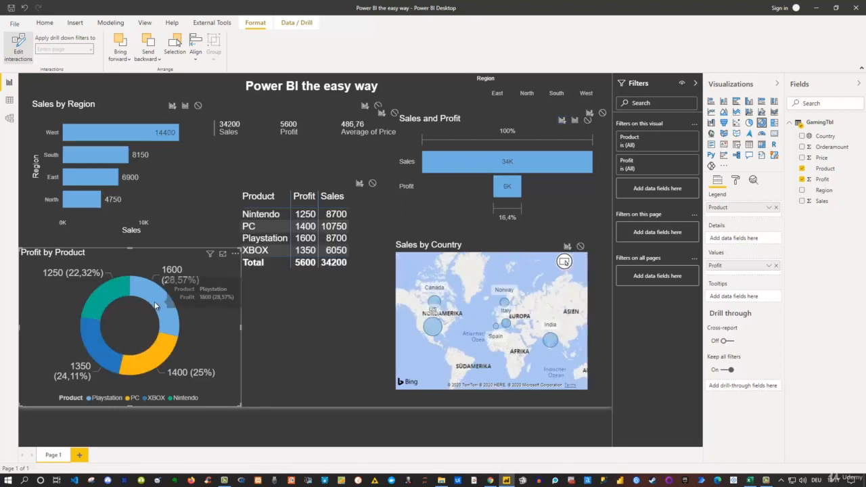
pyautogui.click(101, 293)
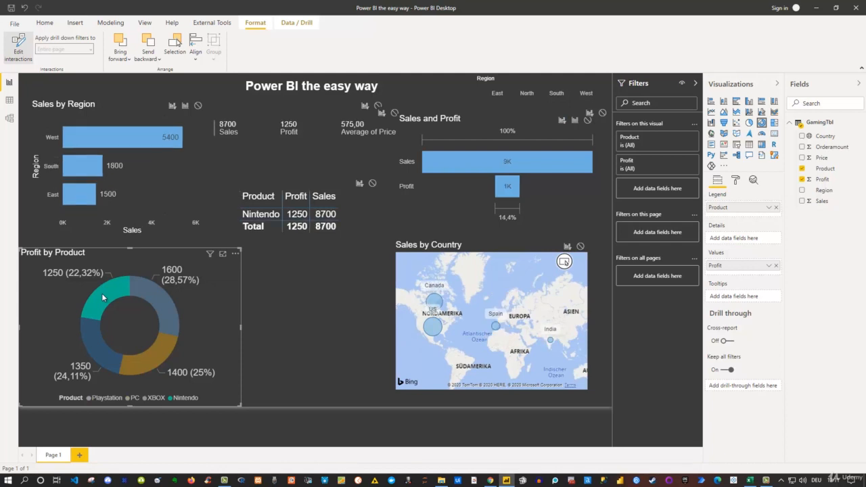
pyautogui.click(102, 293)
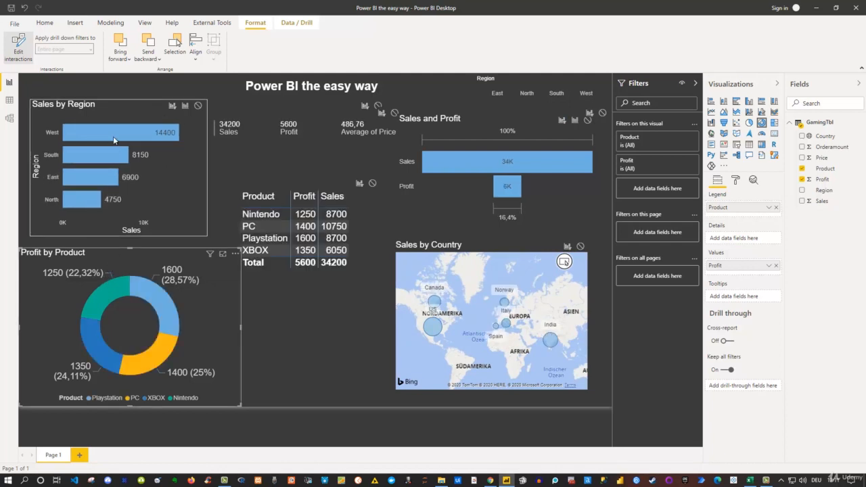
# Select the West bar in Sales by Region and set that chart to filter the Sales and Profit funnel instead of highlighting it
pyautogui.moveTo(113, 136)
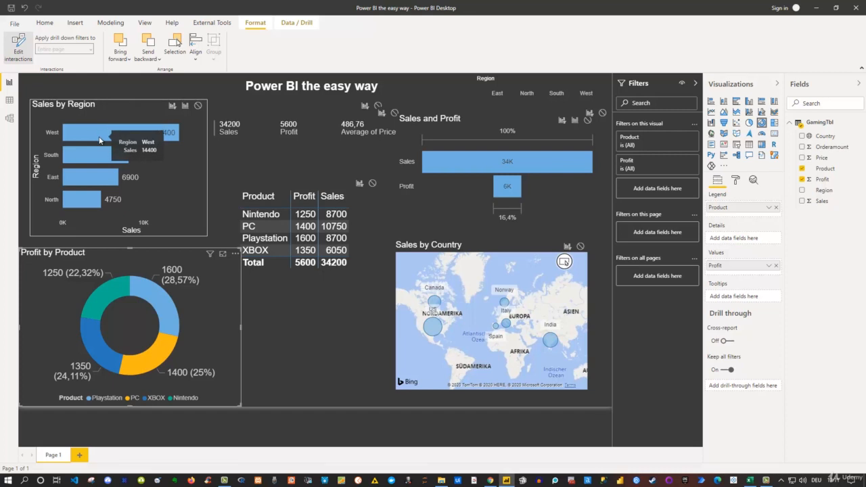
pyautogui.click(100, 140)
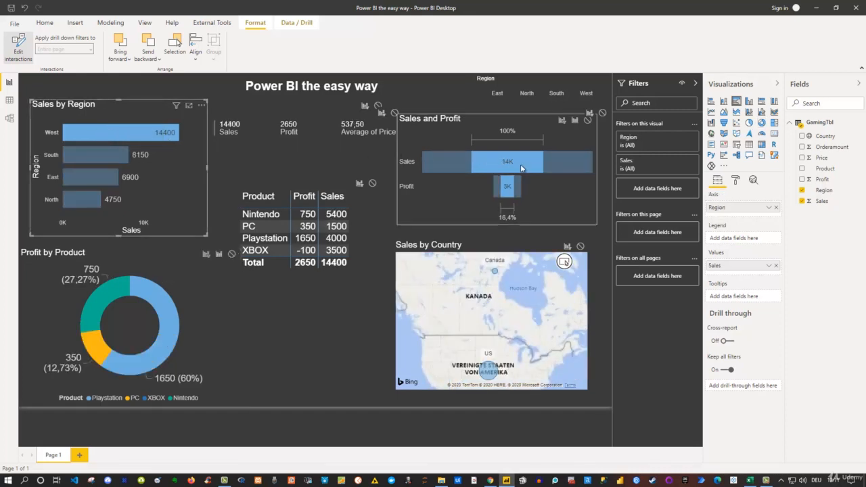
pyautogui.moveTo(521, 169)
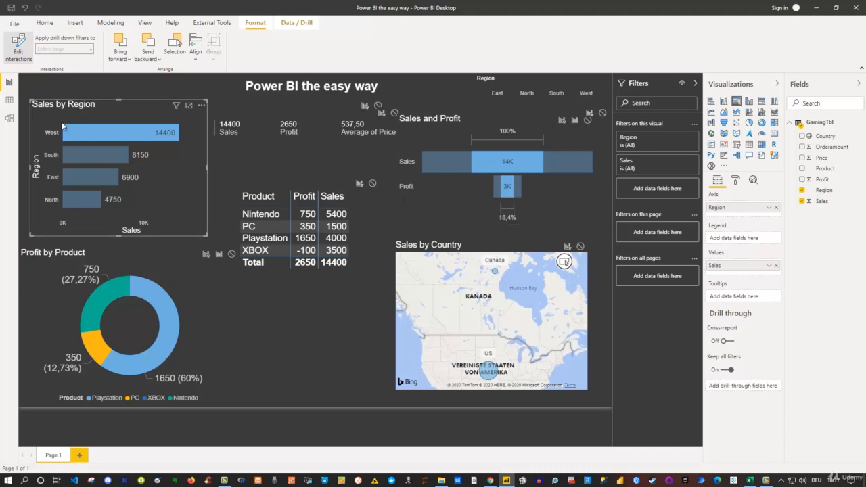
pyautogui.click(563, 122)
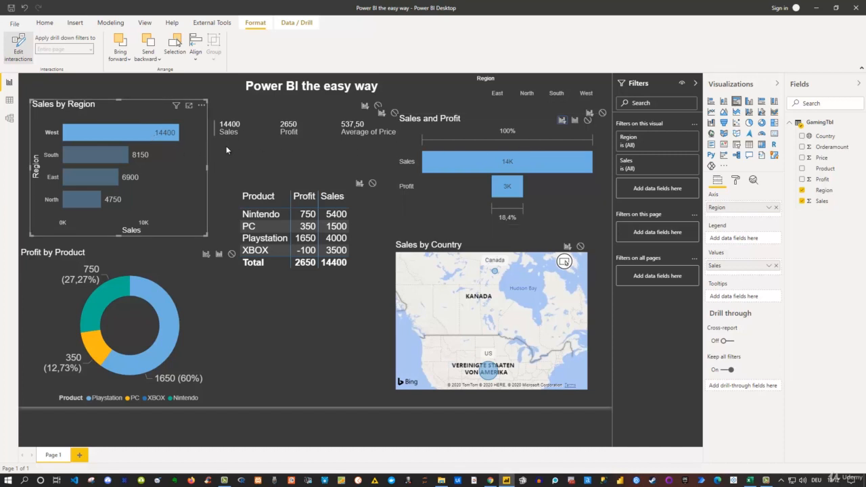
# Clear the West selection and set Sales by Region to have no interaction with the card of Sales, Profit and Average of Price
pyautogui.click(140, 130)
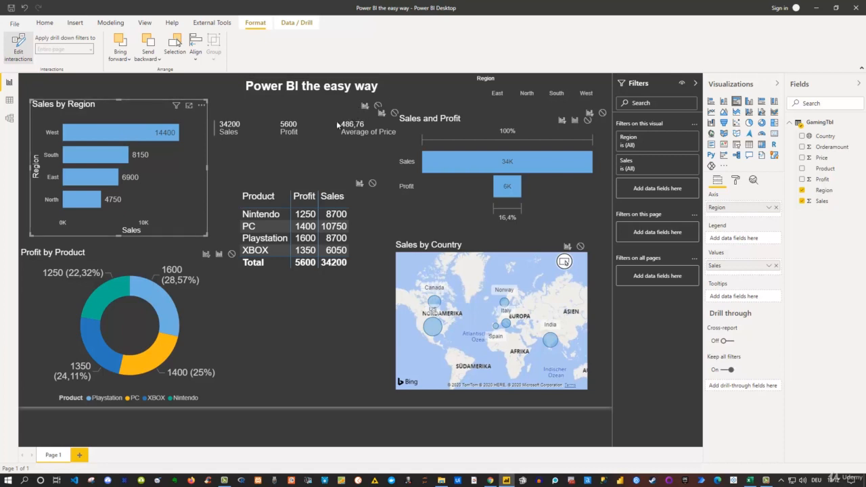
pyautogui.click(395, 113)
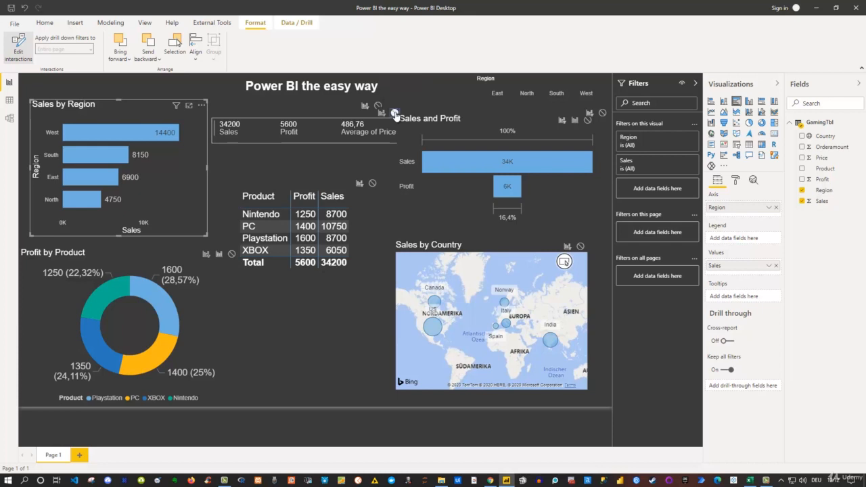
pyautogui.click(297, 158)
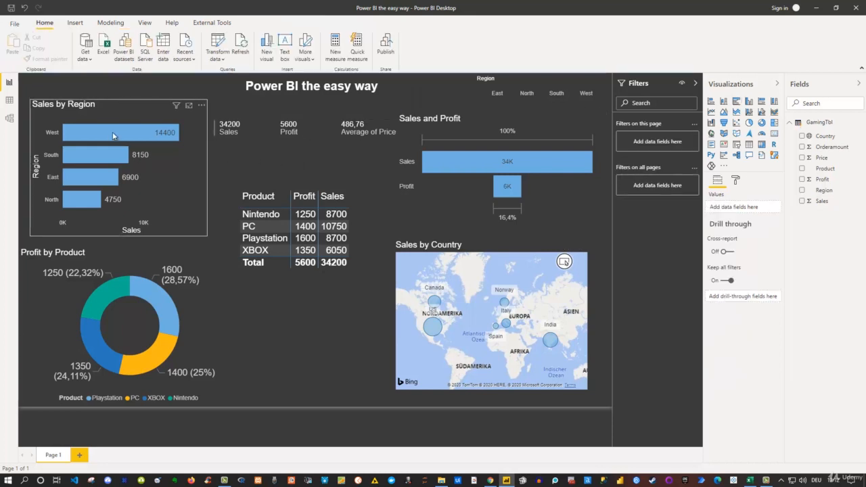
# Test the South bar and the Playstation slice, comparing their effects on the card and the other visuals and clearing each selection
pyautogui.click(87, 156)
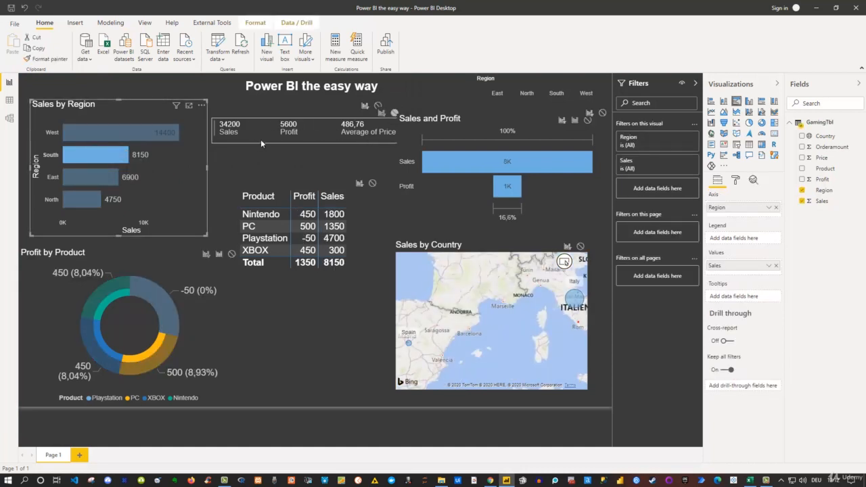
pyautogui.click(88, 157)
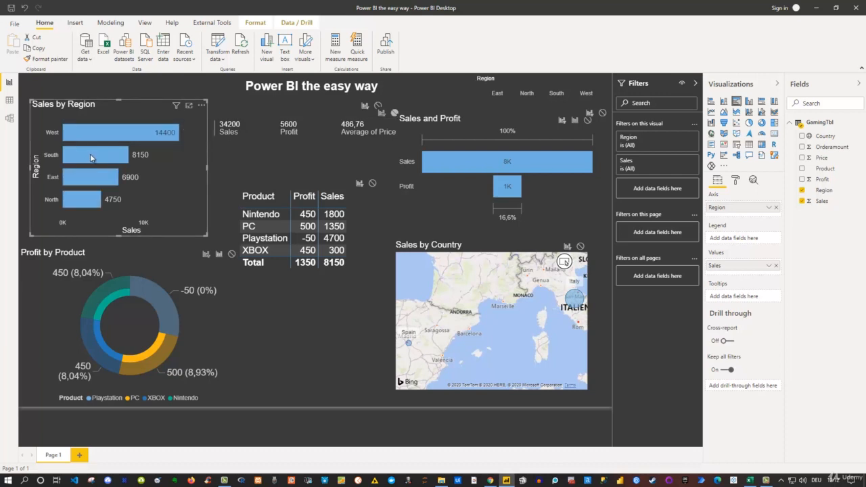
pyautogui.click(151, 304)
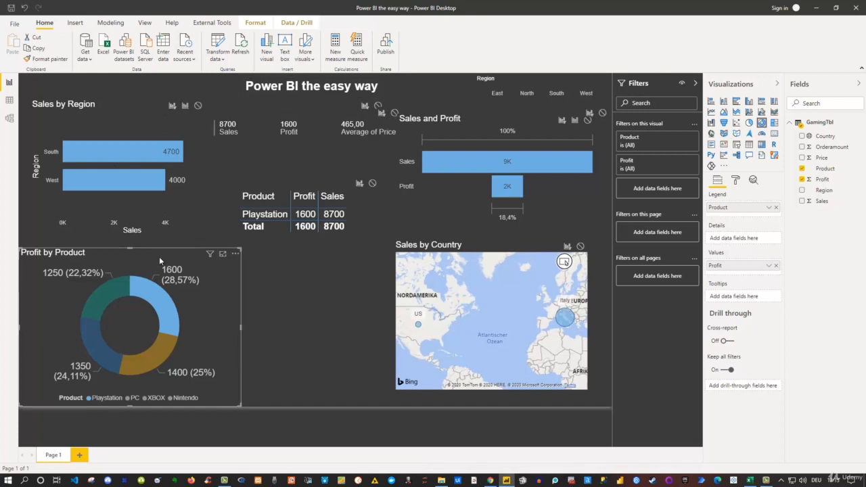
pyautogui.click(226, 285)
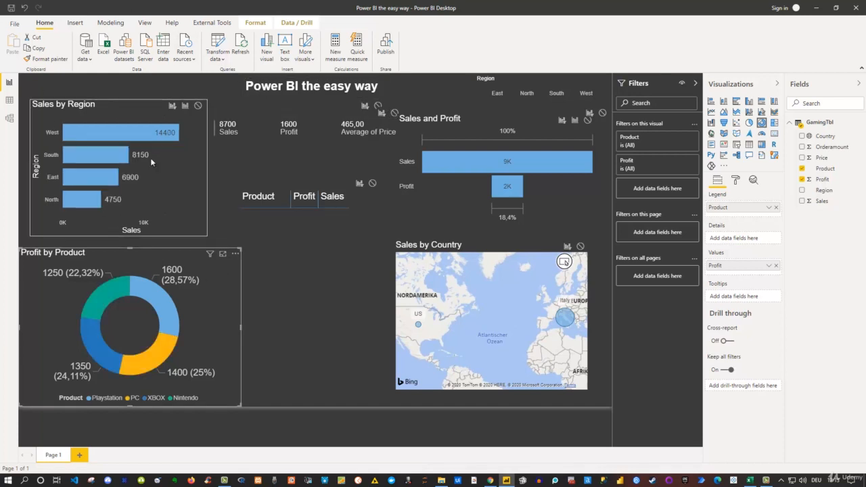
# Turn off interaction editing for the report page and deselect the Profit by Product donut
pyautogui.click(255, 22)
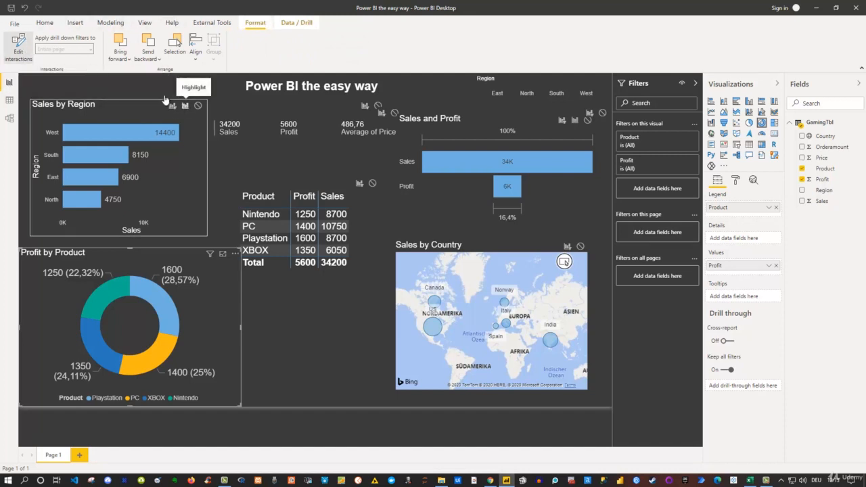
pyautogui.click(20, 52)
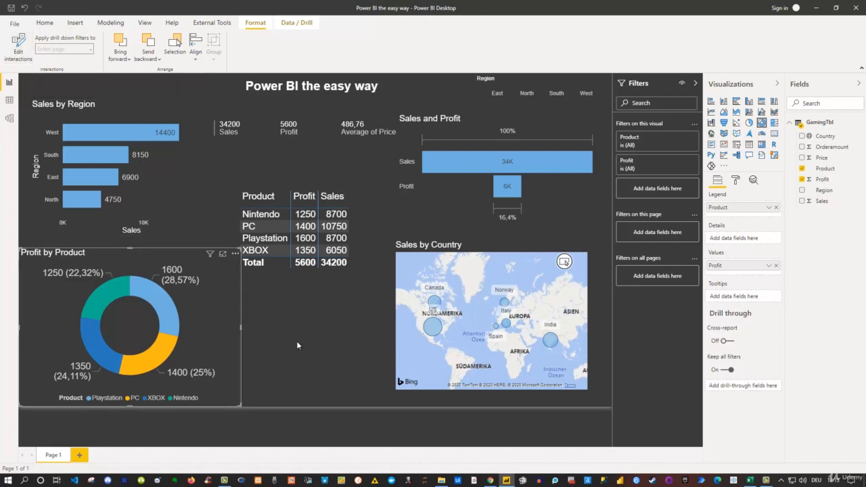
pyautogui.click(324, 332)
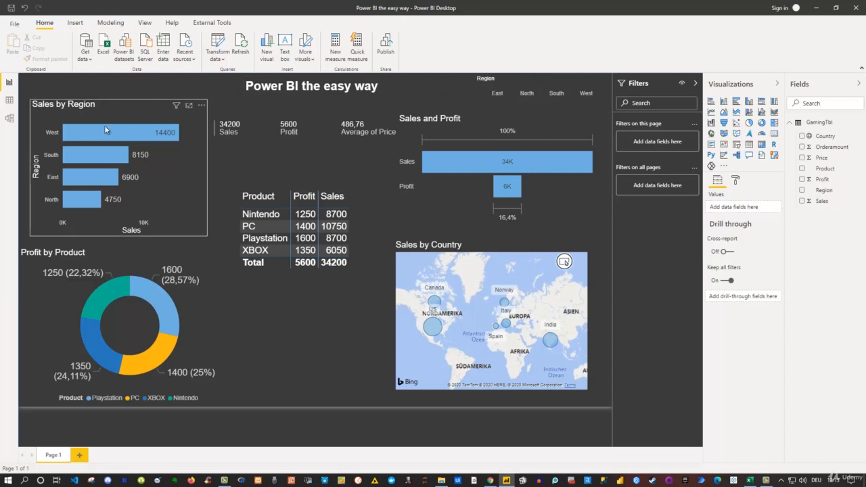
# Select the West bar in Sales by Region and check its effect on the card, funnel, donut, table and map
pyautogui.moveTo(102, 127)
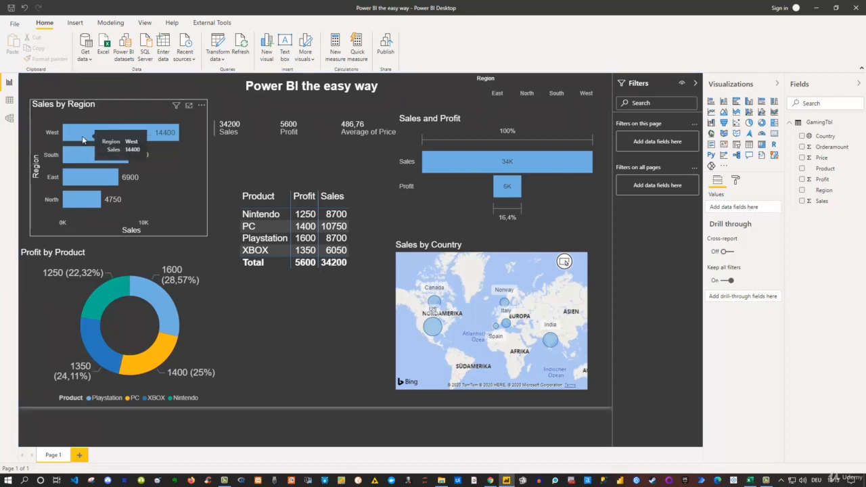
pyautogui.click(82, 138)
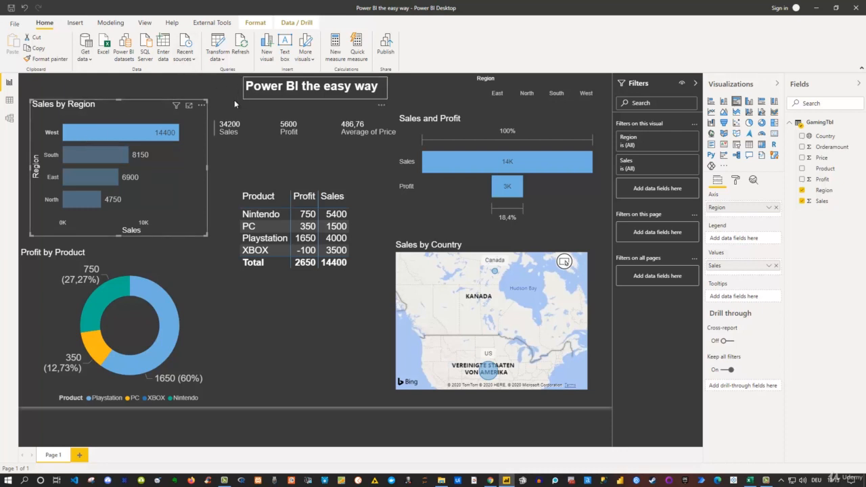
pyautogui.moveTo(136, 133)
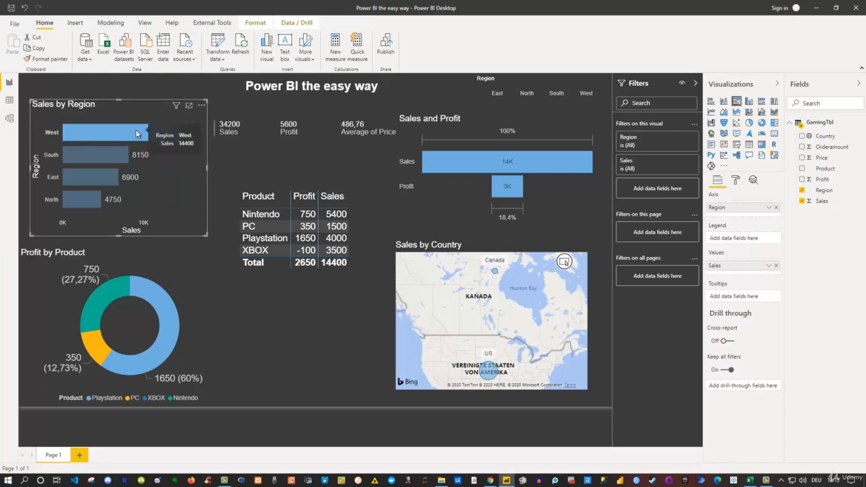